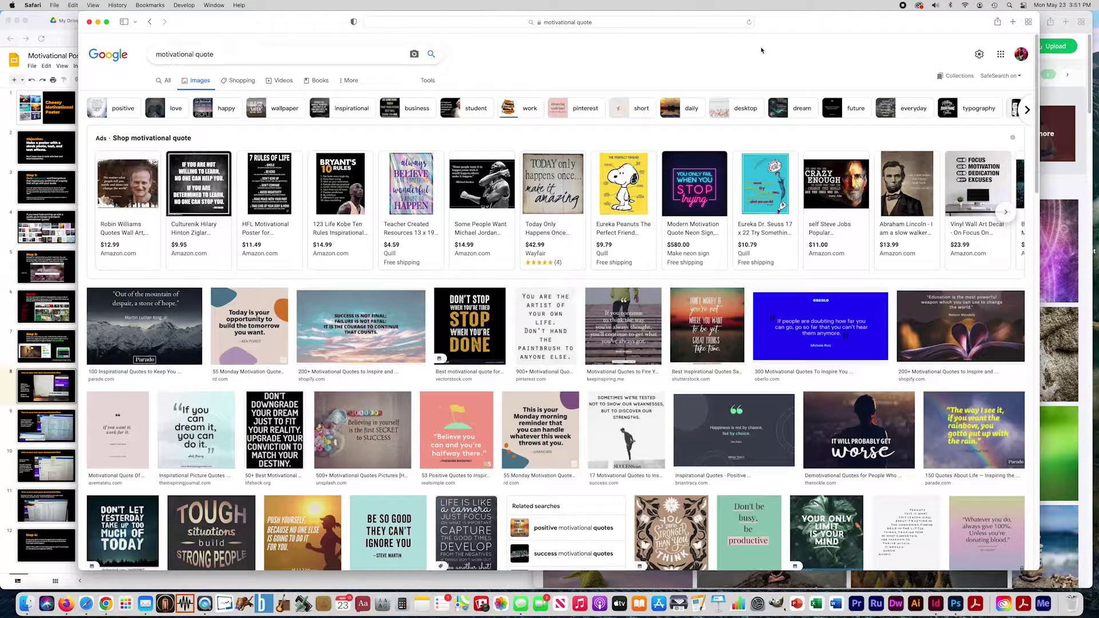
# Browse the 'motivational quote' image results, then head to the Pixabay web address.
pyautogui.moveTo(332, 192)
pyautogui.scroll(-3, 468, 187)
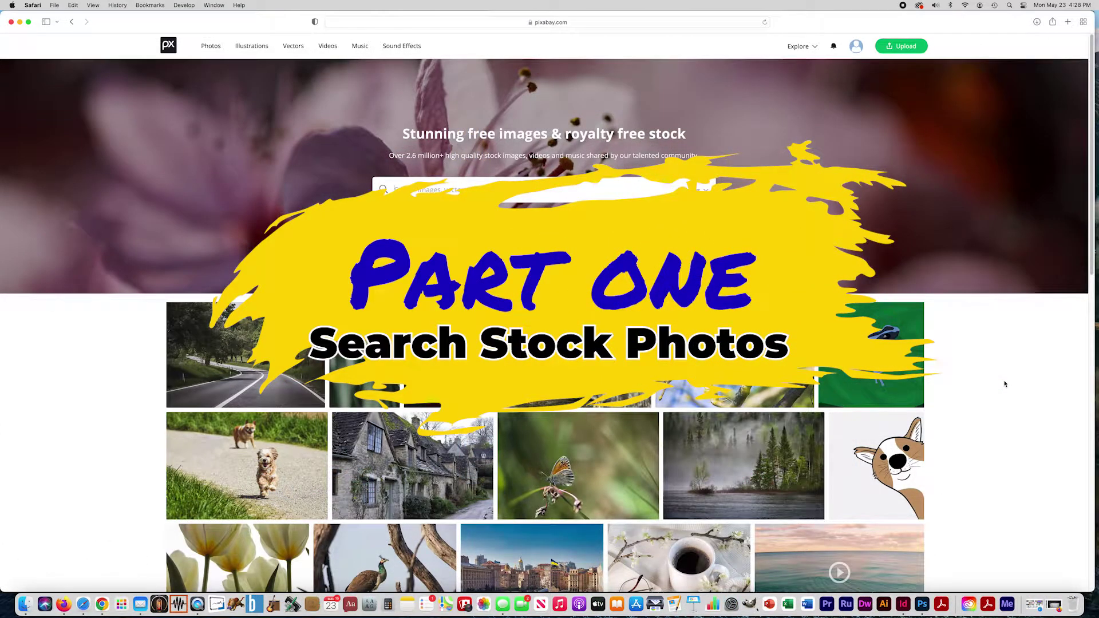
pyautogui.click(446, 24)
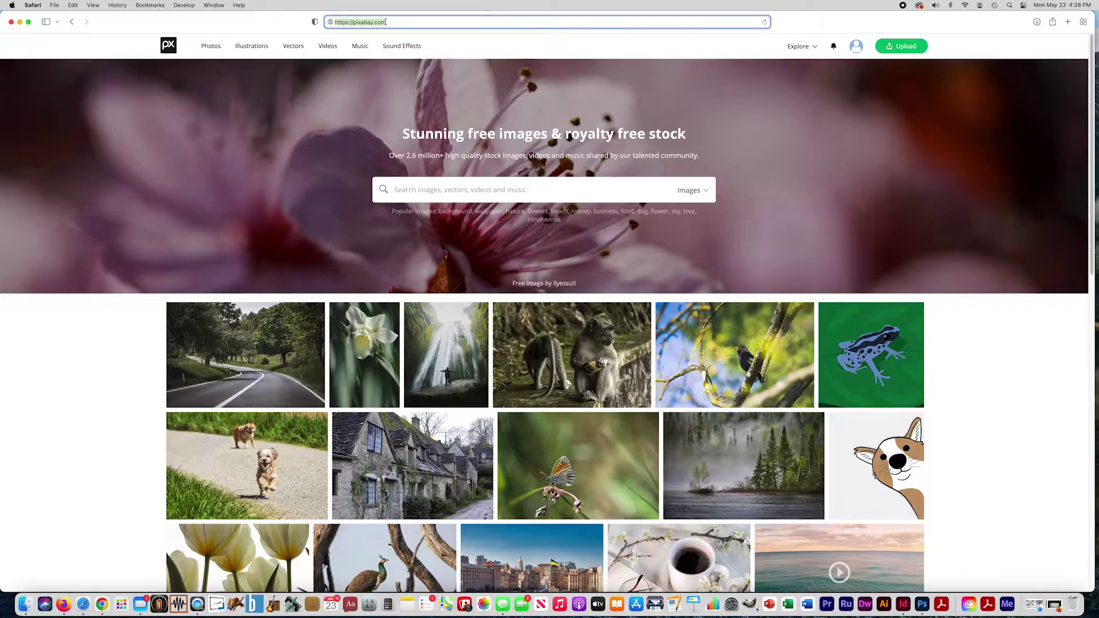
pyautogui.scroll(-5, 607, 312)
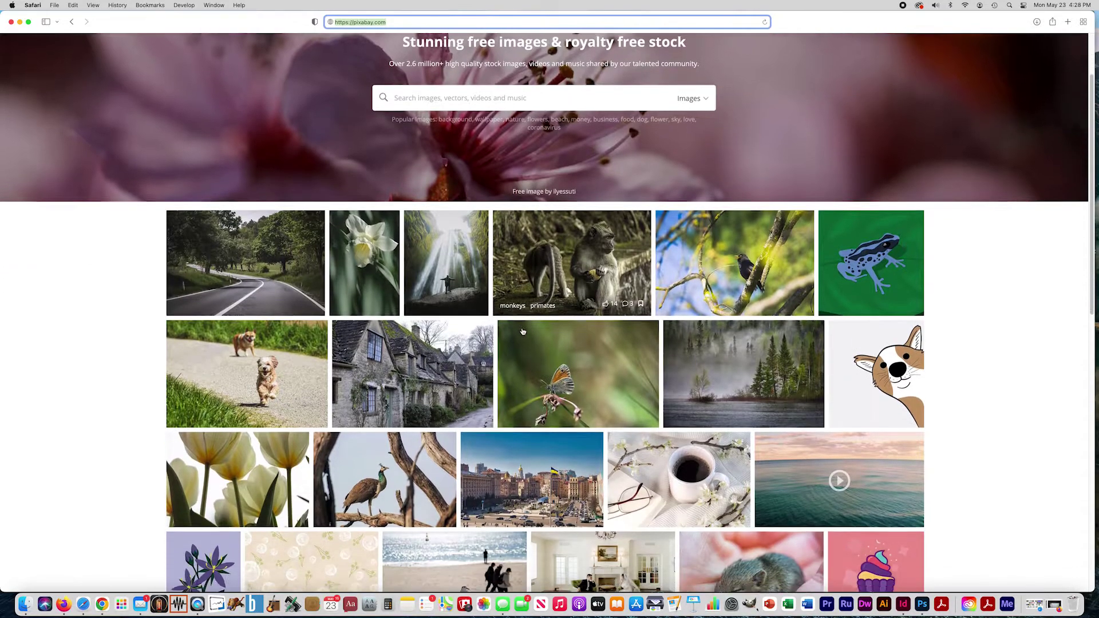
pyautogui.scroll(-3, 607, 312)
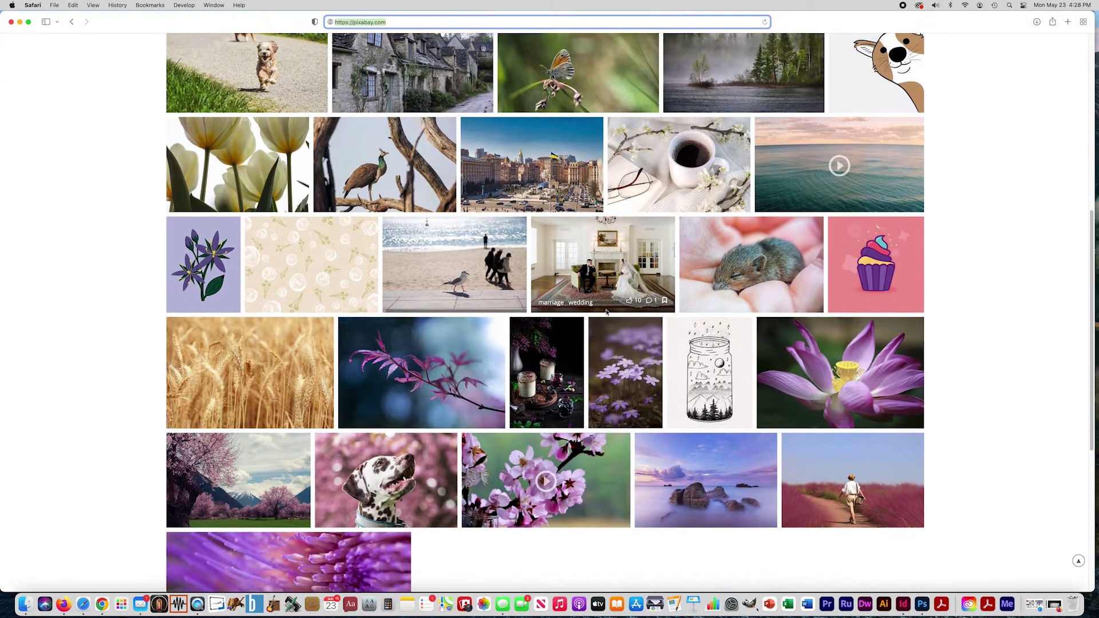
pyautogui.scroll(-6, 607, 312)
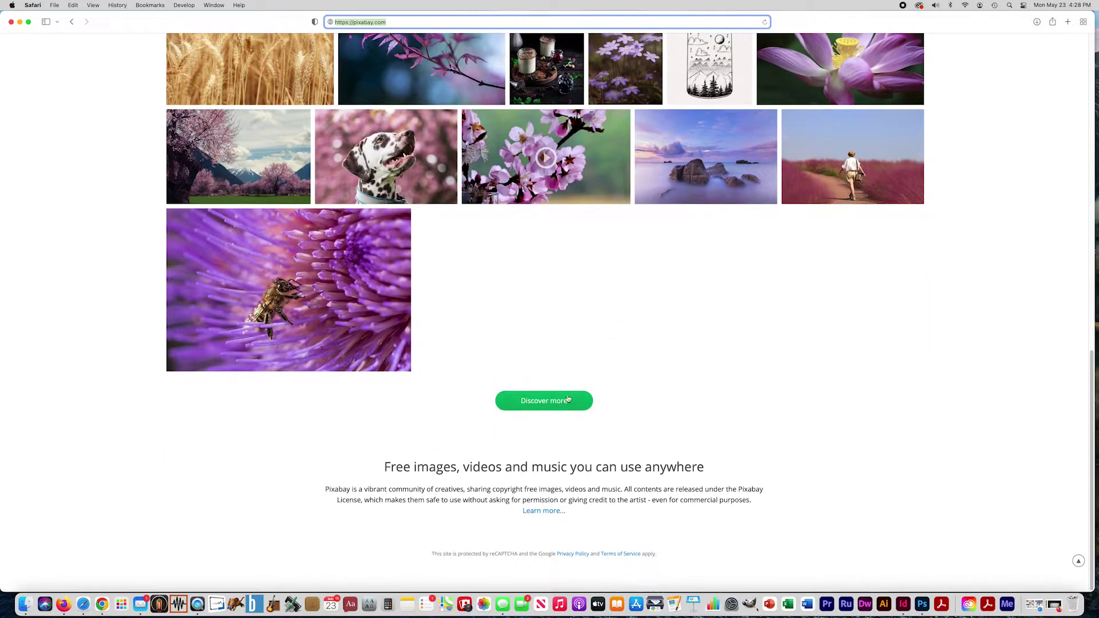
pyautogui.scroll(15, 535, 291)
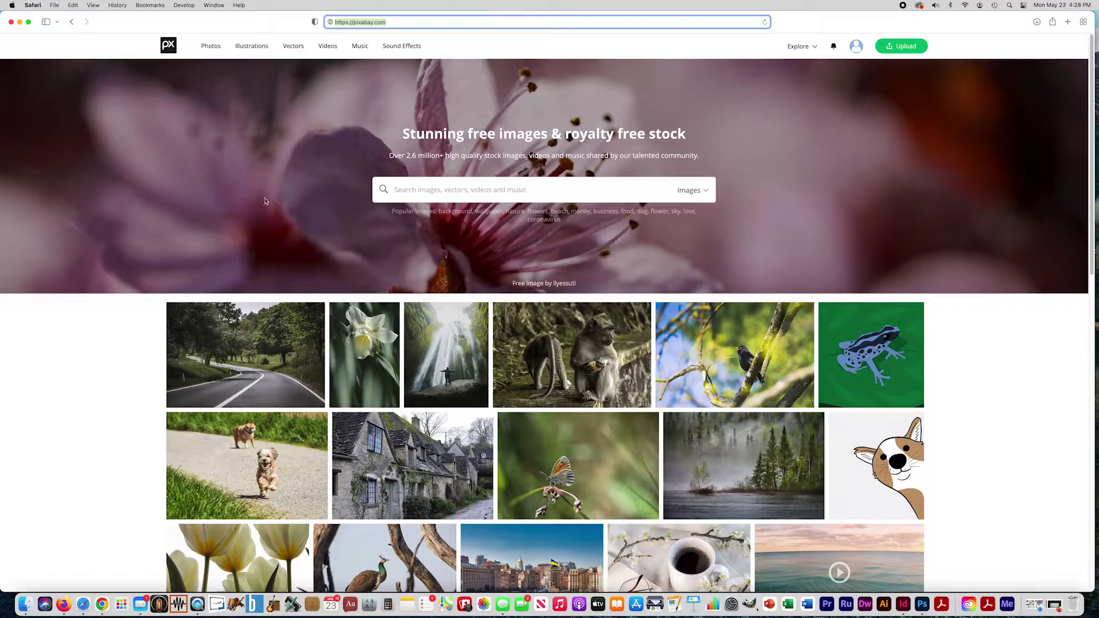
pyautogui.click(410, 193)
# Run a Pixabay image search for 'space'.
pyautogui.write('space')
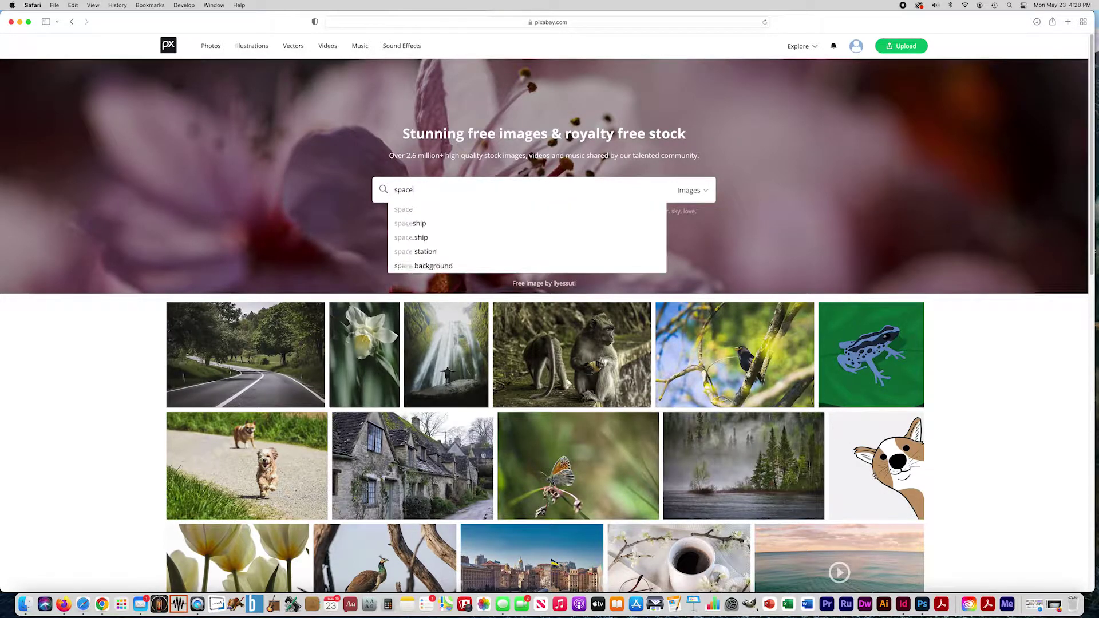
pyautogui.press('Return')
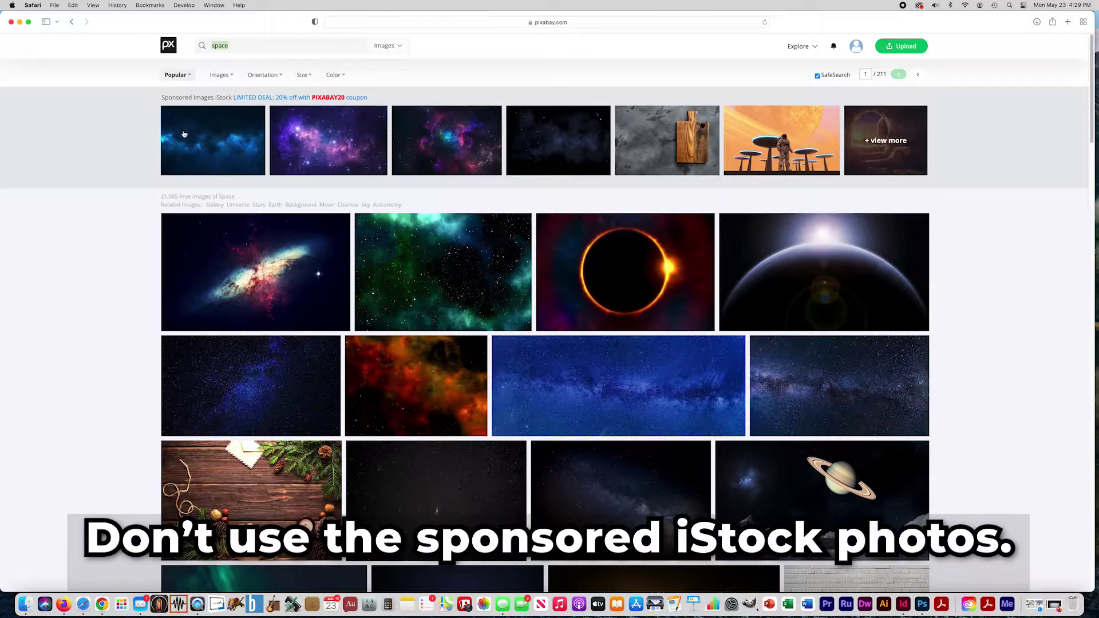
# Close the paid iStock nebula page and open the red Milky Way photo on Pixabay.
pyautogui.click(429, 150)
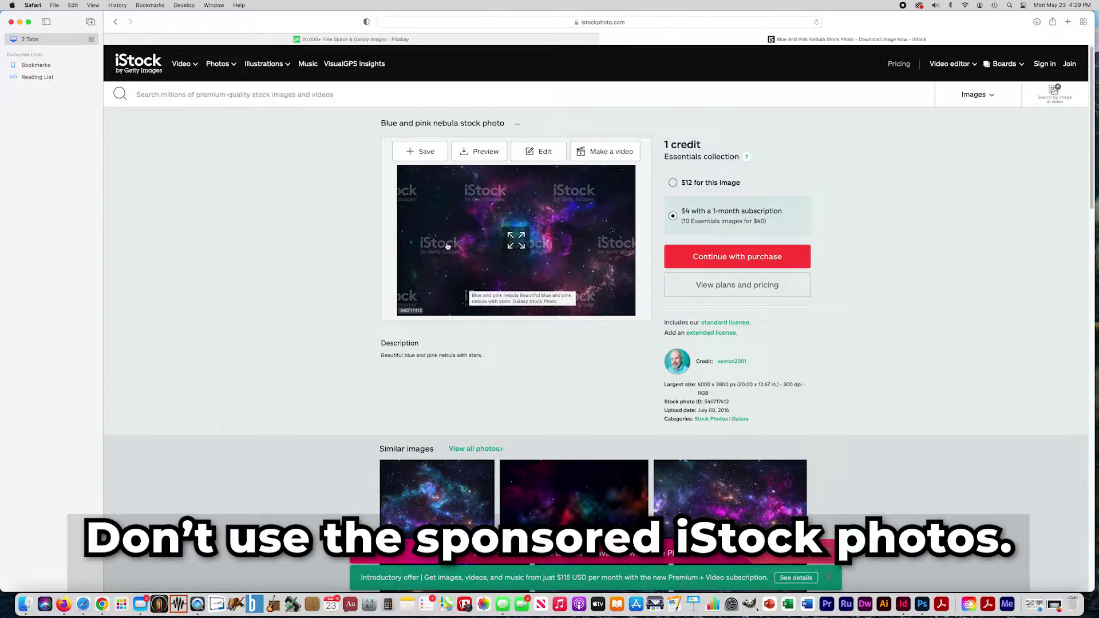
pyautogui.click(604, 39)
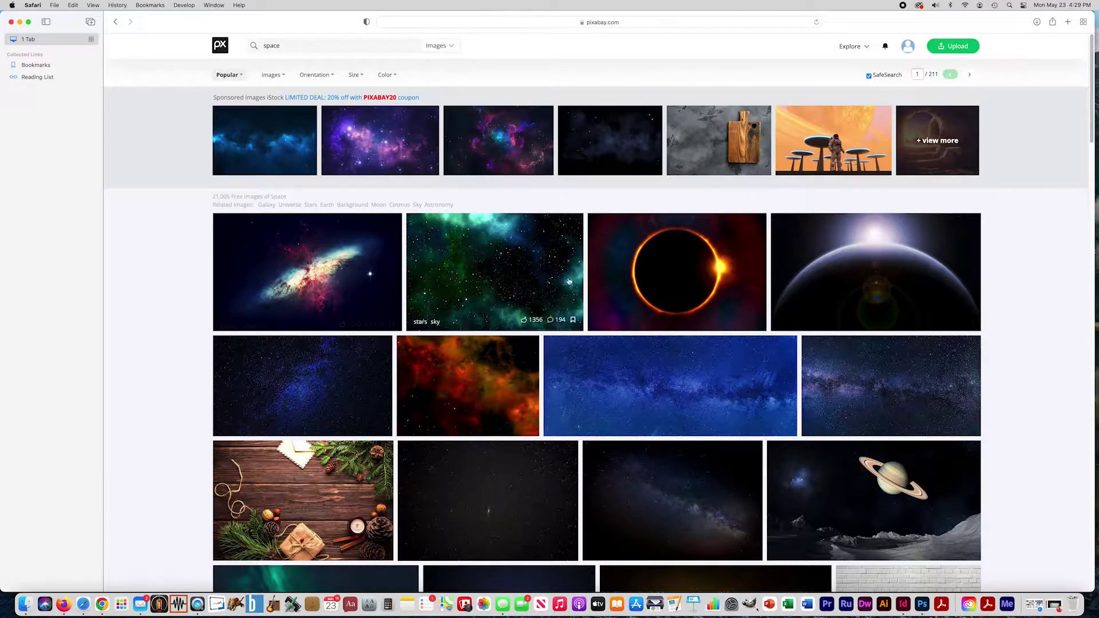
pyautogui.scroll(-2, 719, 312)
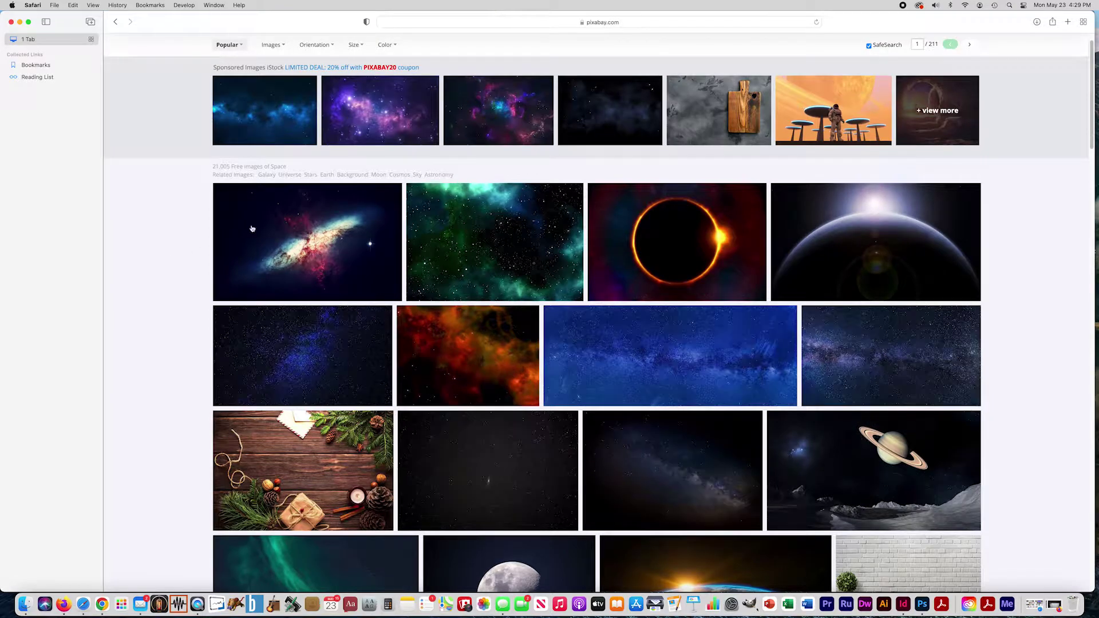
pyautogui.moveTo(280, 243)
pyautogui.scroll(1, 337, 234)
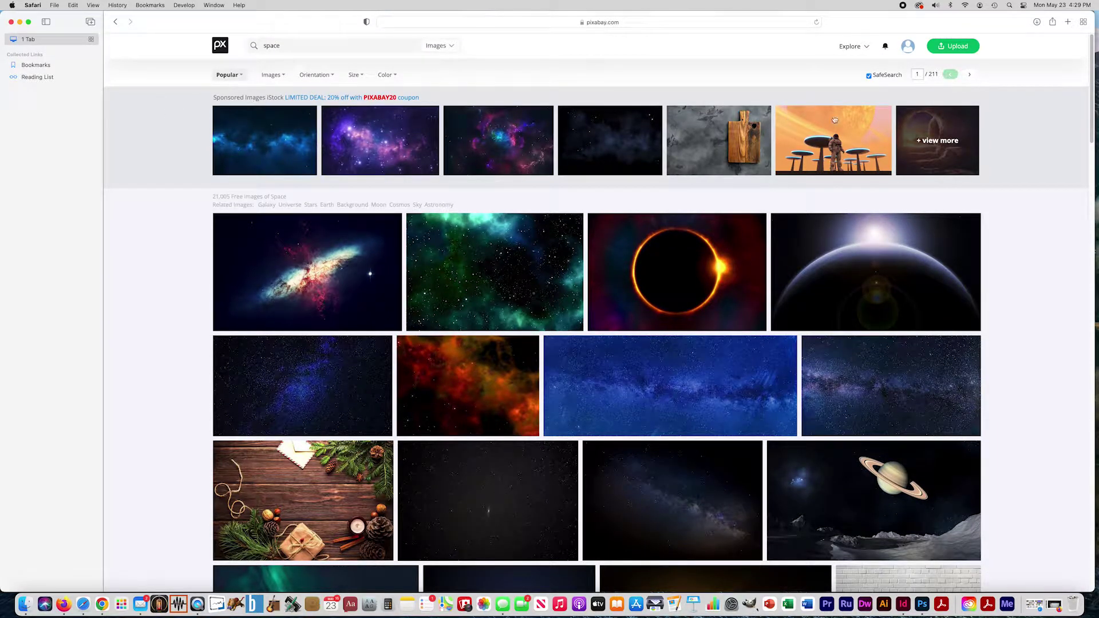
pyautogui.scroll(-10, 515, 286)
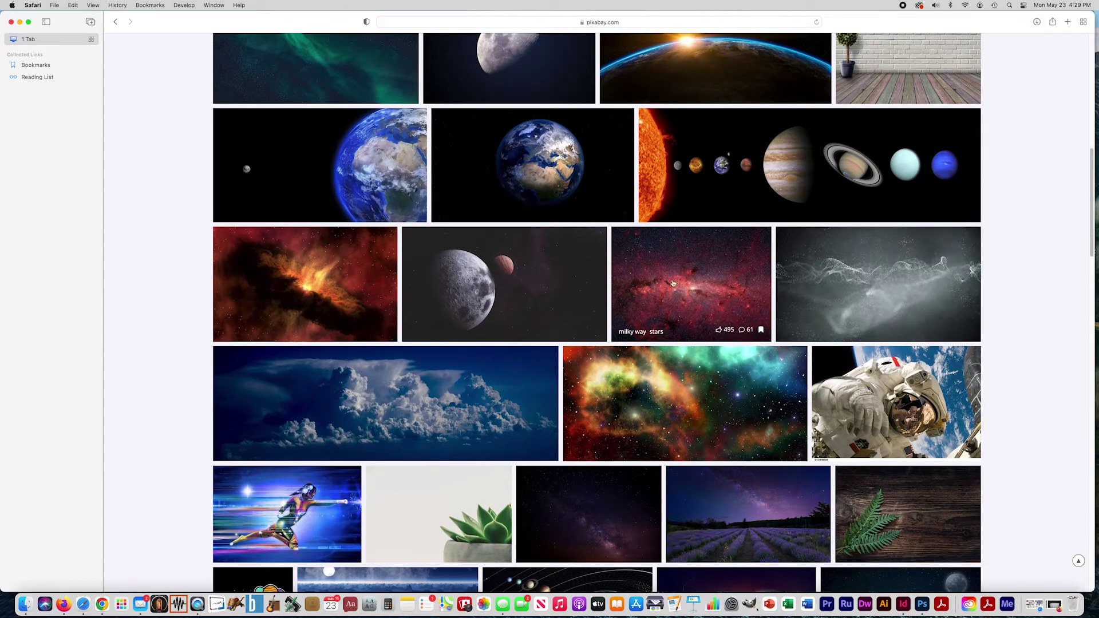
pyautogui.click(678, 291)
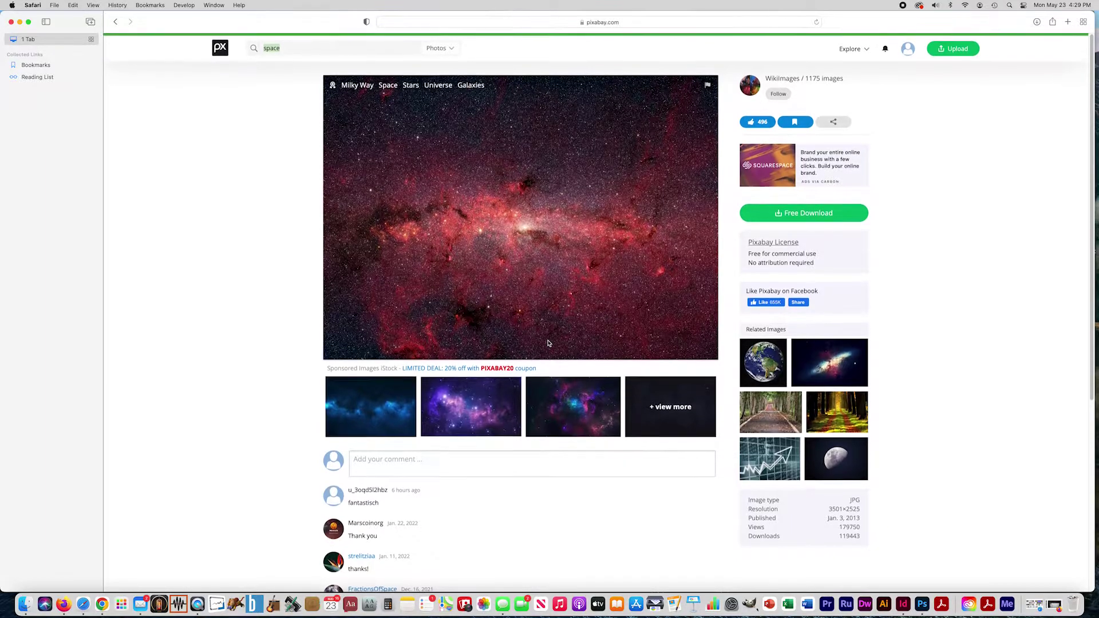
# Download the Milky Way photo as a 1920×1384 JPG.
pyautogui.rightClick(554, 235)
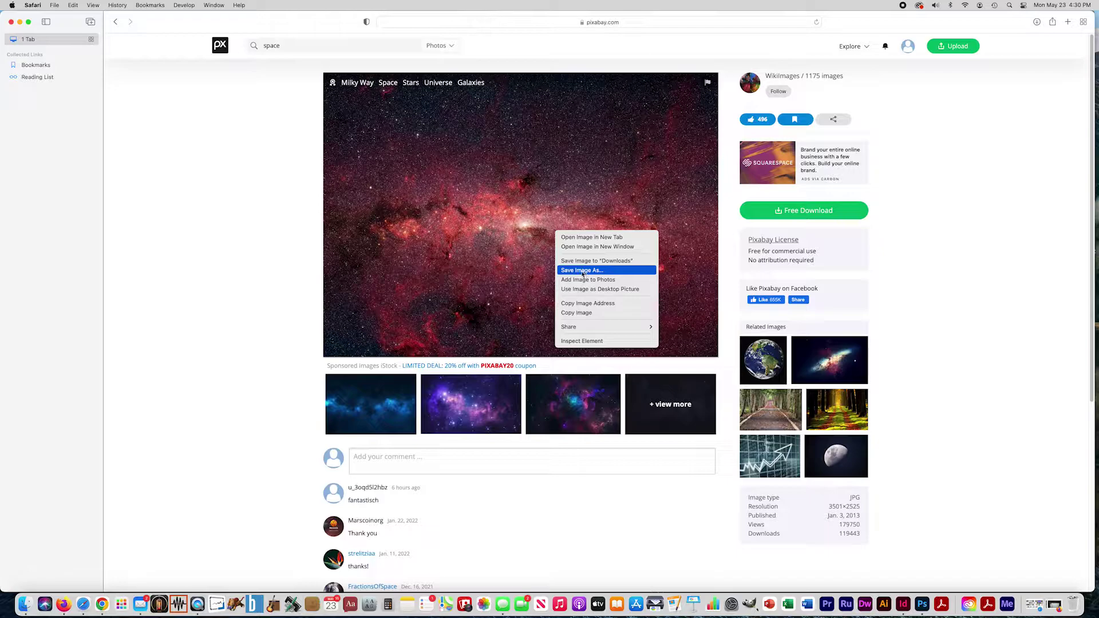
pyautogui.click(793, 213)
pyautogui.click(788, 212)
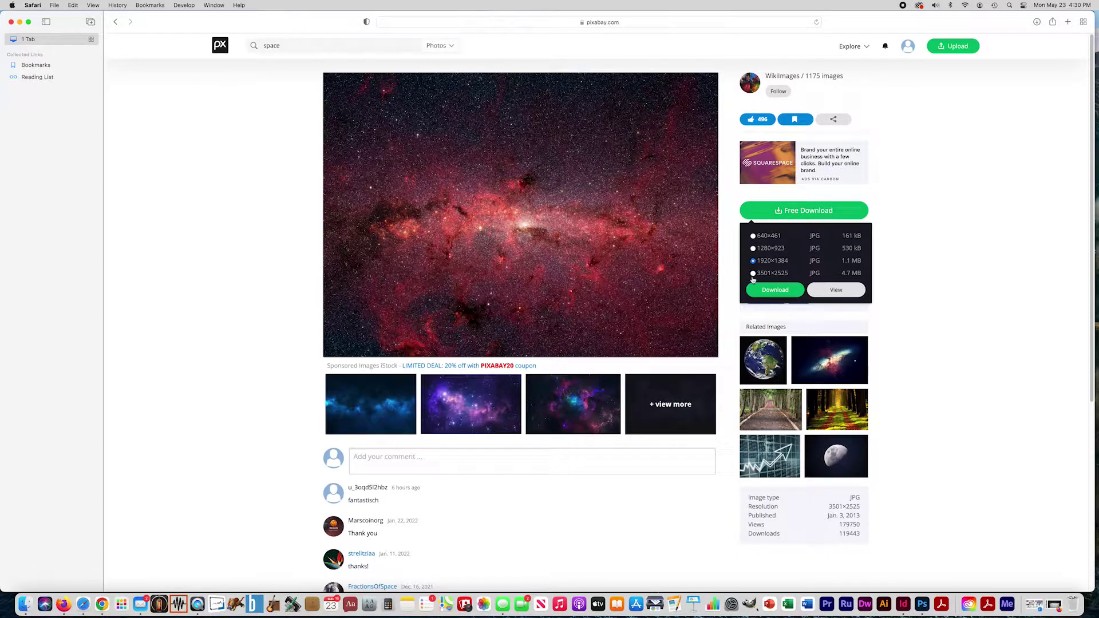
pyautogui.scroll(-1, 752, 276)
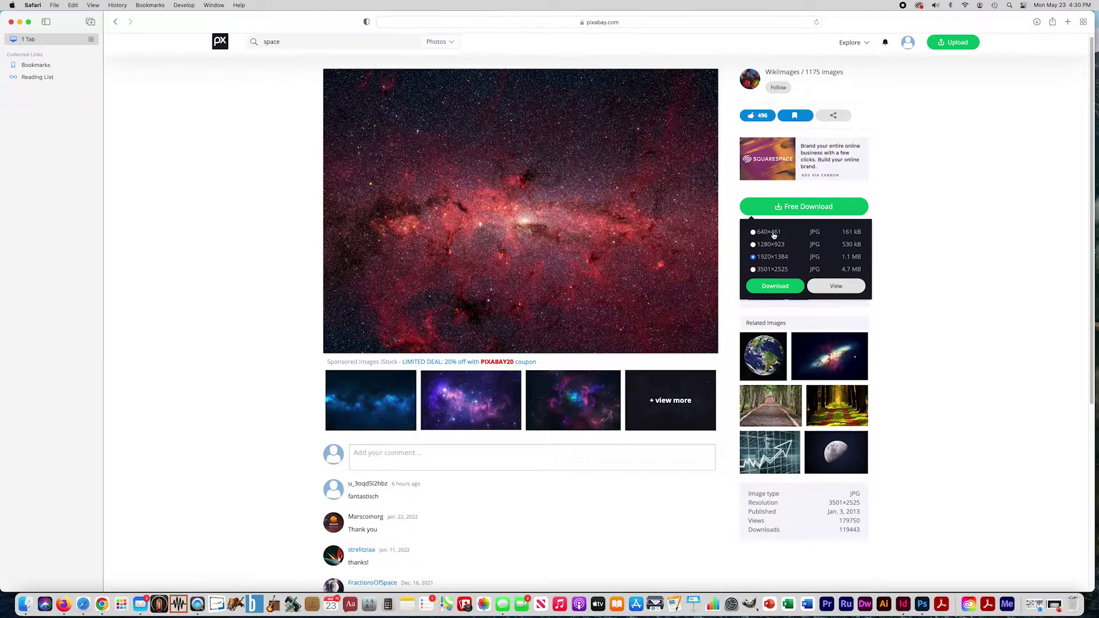
pyautogui.scroll(-1, 770, 243)
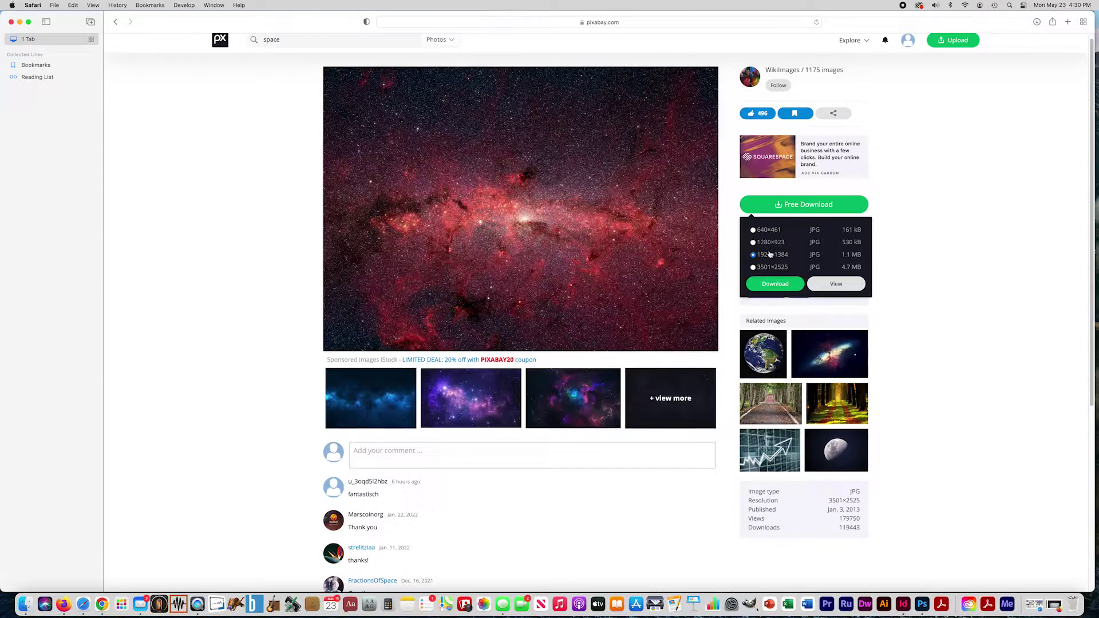
pyautogui.click(769, 285)
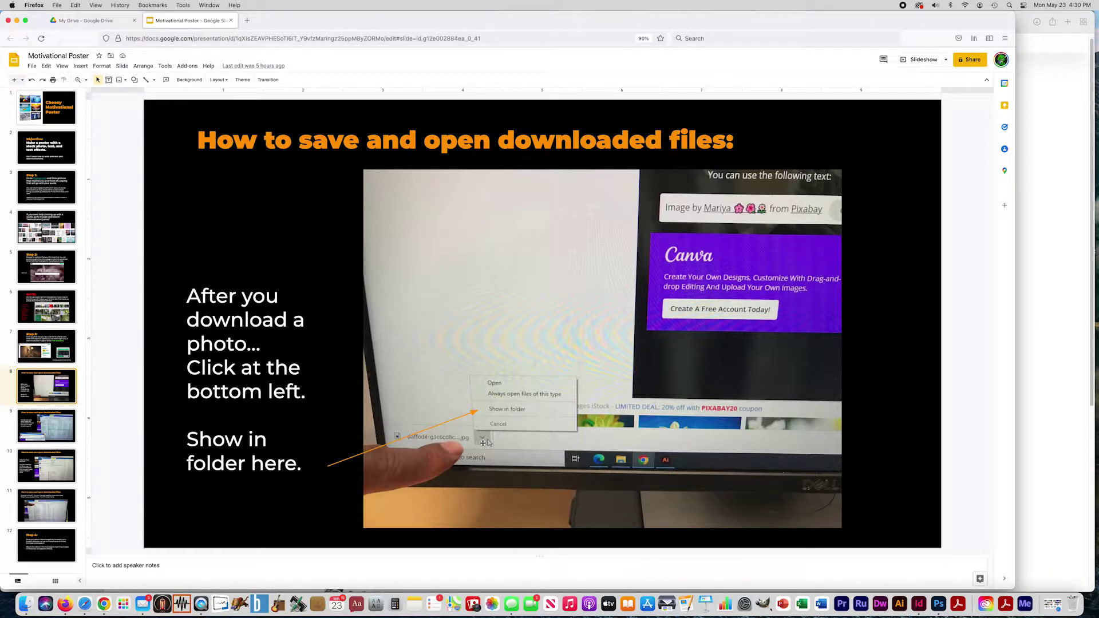
# View slides 9, 10 and 11 on opening downloads, new windows and the student drive.
pyautogui.click(40, 426)
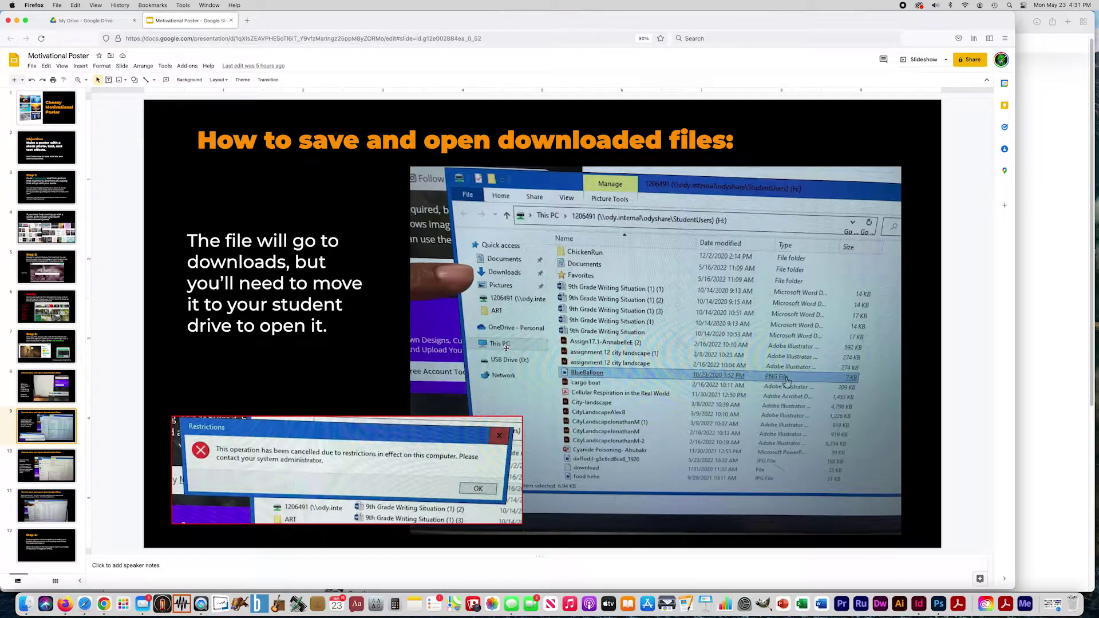
pyautogui.click(47, 466)
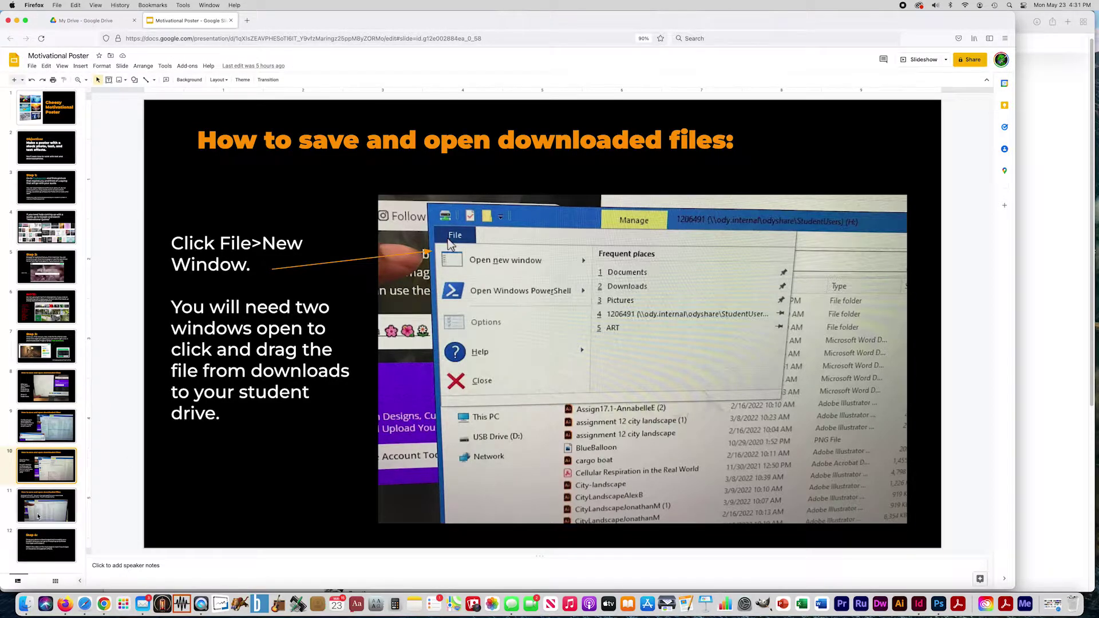
pyautogui.click(38, 507)
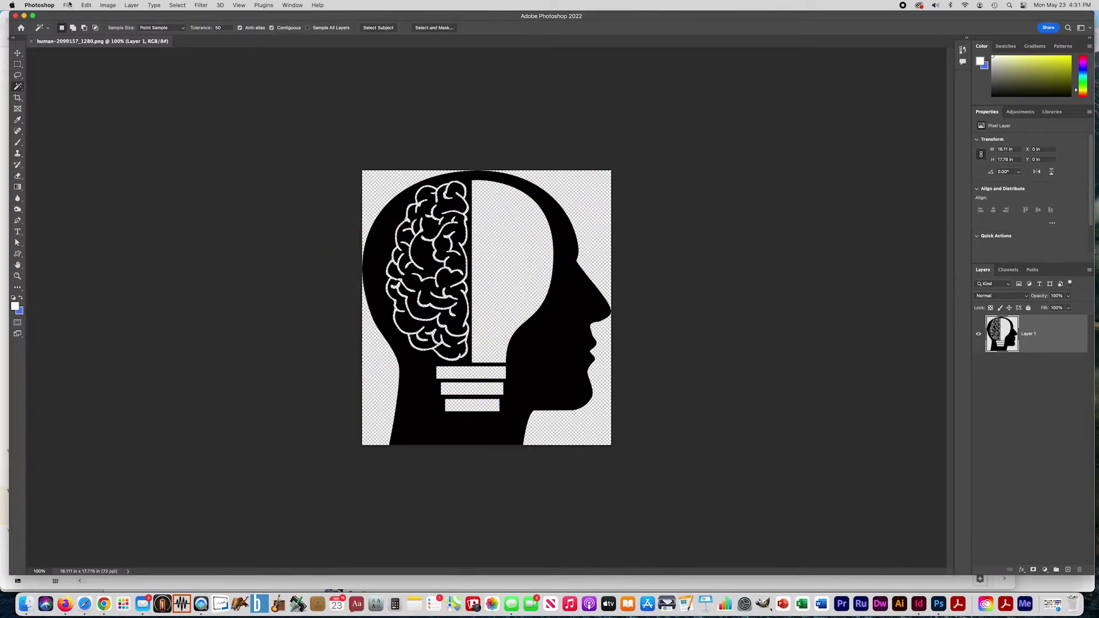
# Reset Essentials, try the Graphic and Web workspace, then return to Essentials (Default).
pyautogui.click(291, 5)
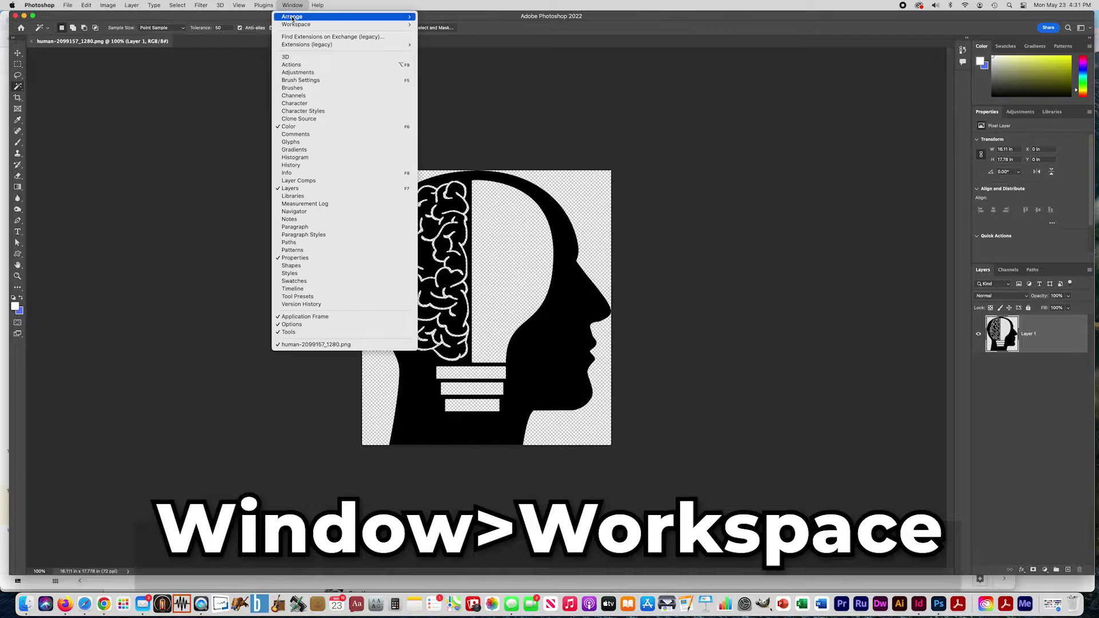
pyautogui.moveTo(293, 26)
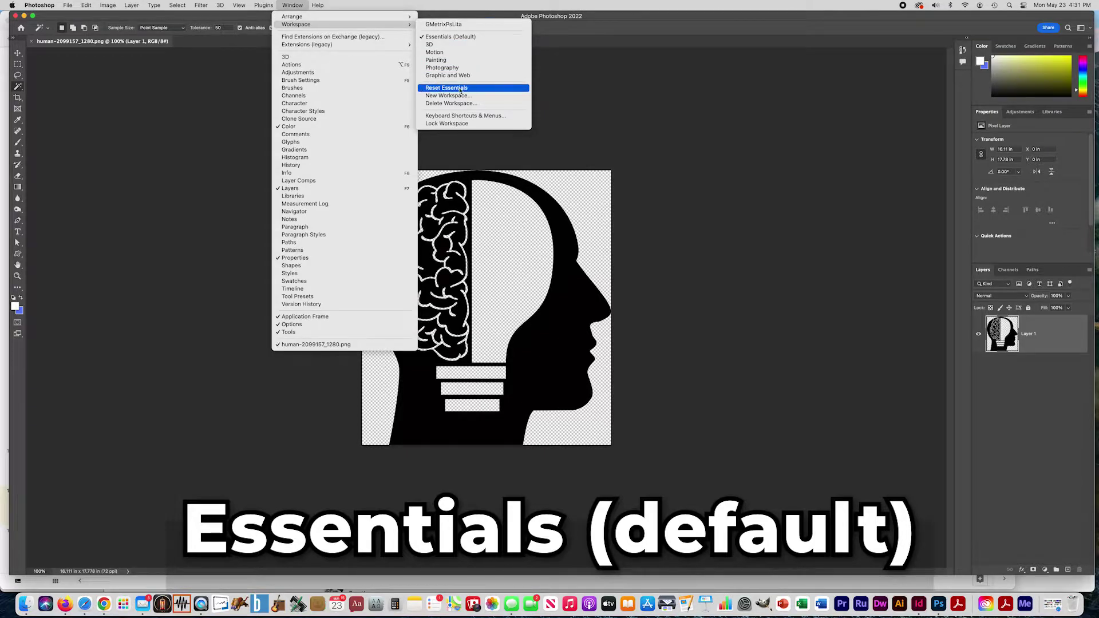
pyautogui.click(439, 89)
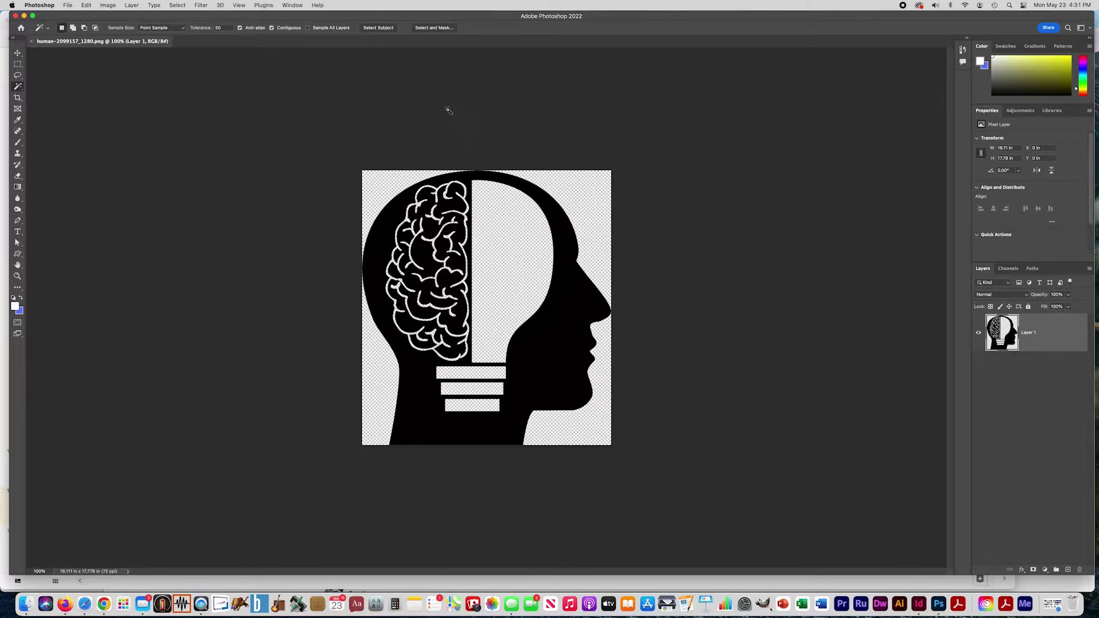
pyautogui.click(292, 5)
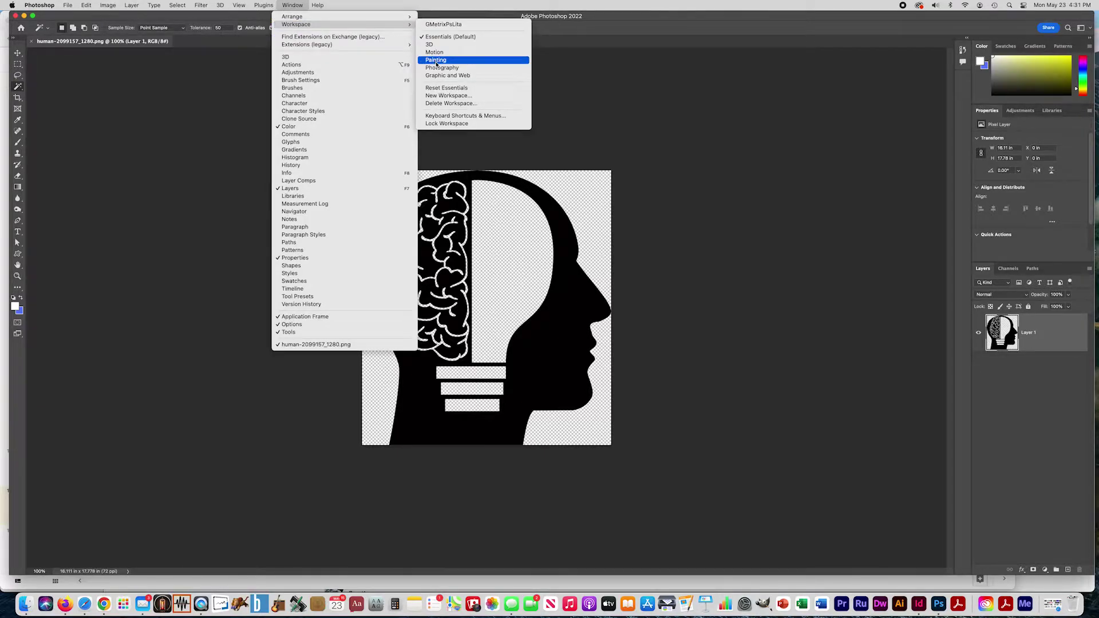
pyautogui.click(438, 75)
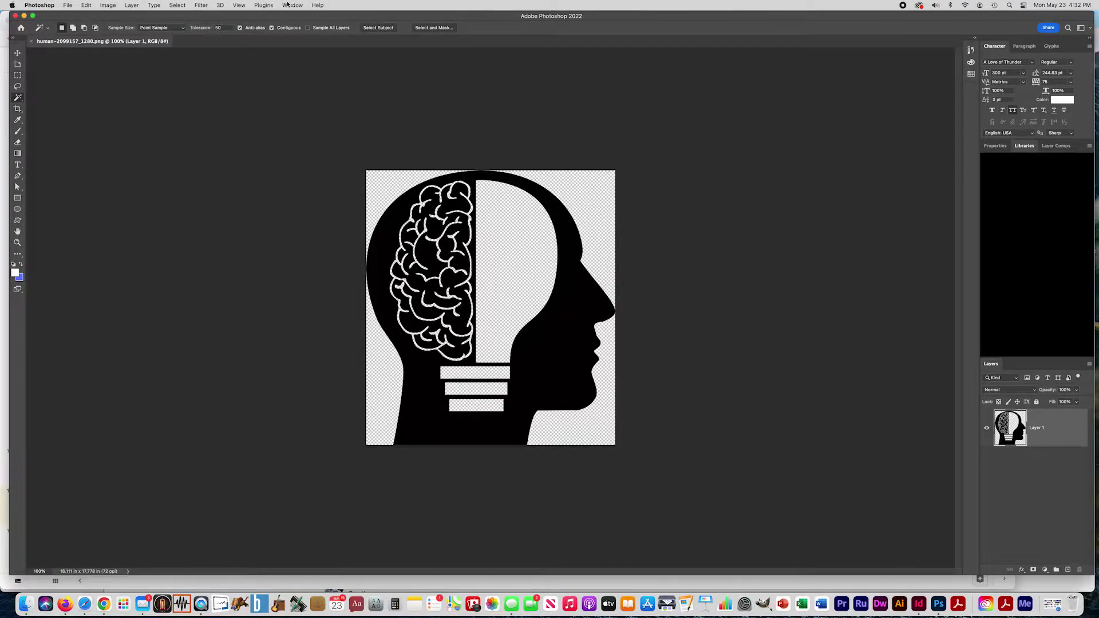
pyautogui.click(289, 5)
pyautogui.moveTo(293, 24)
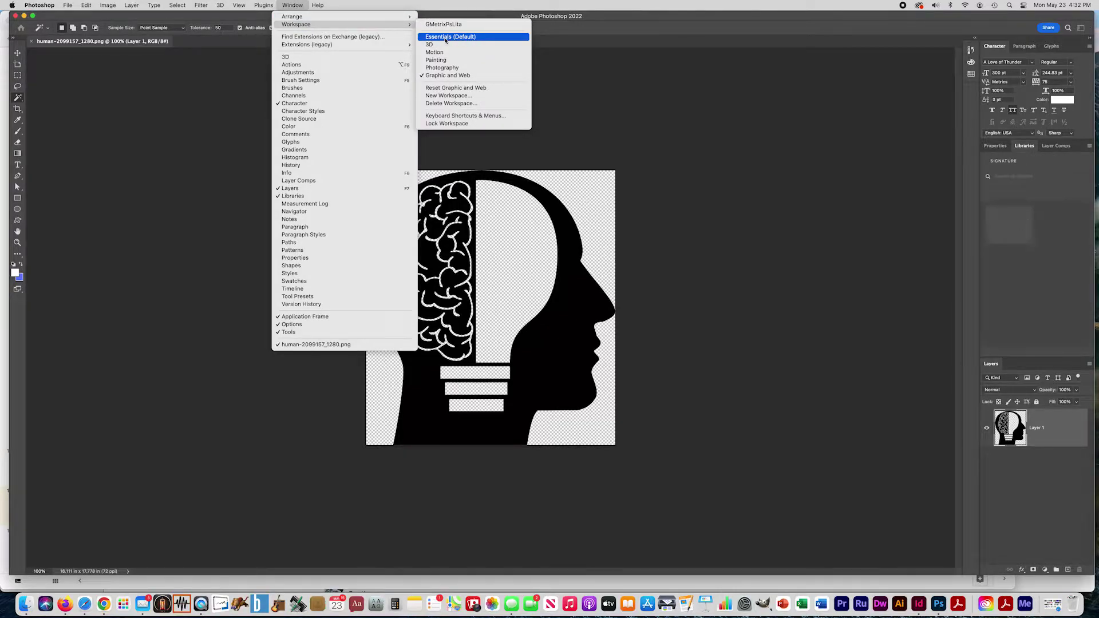
pyautogui.click(447, 39)
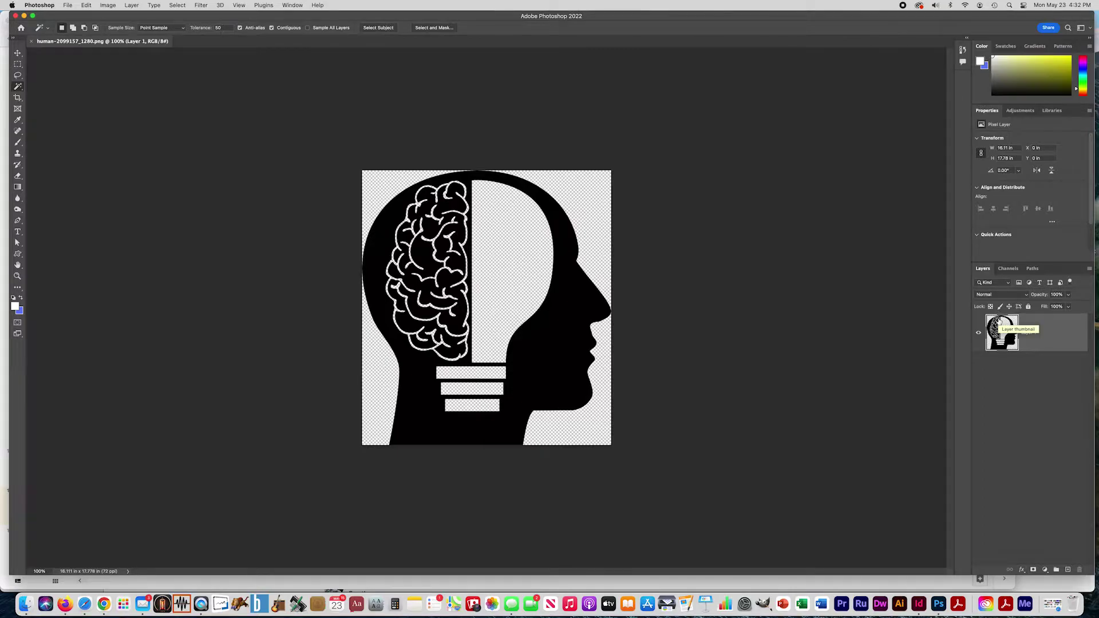
pyautogui.click(67, 6)
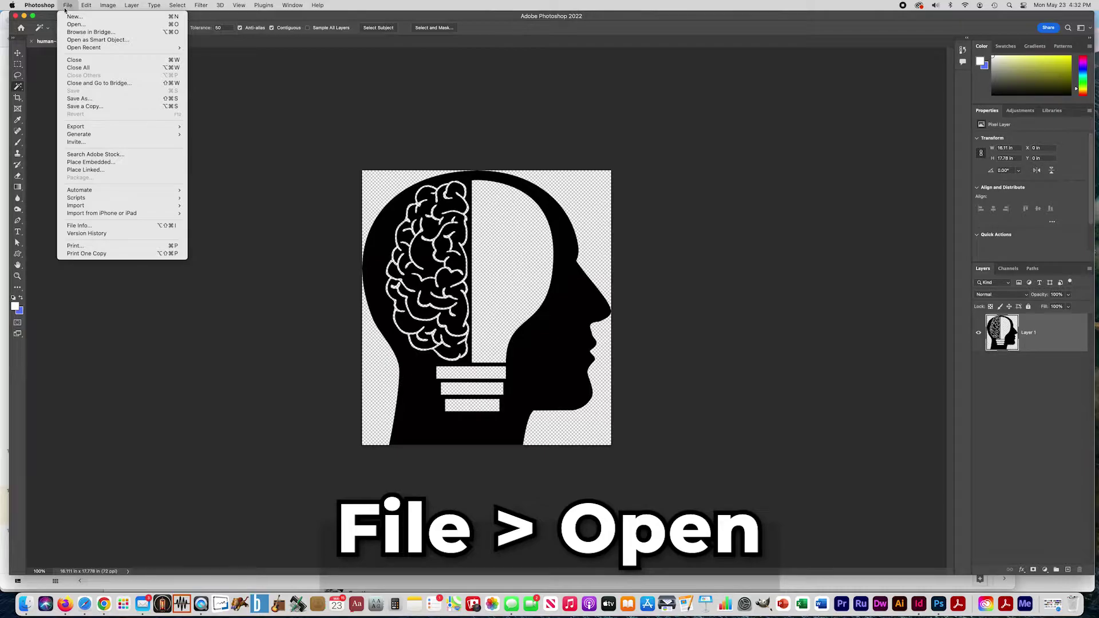
# Open milky-way-67504_1920.jpg from Downloads, then return to the head silhouette document.
pyautogui.click(76, 24)
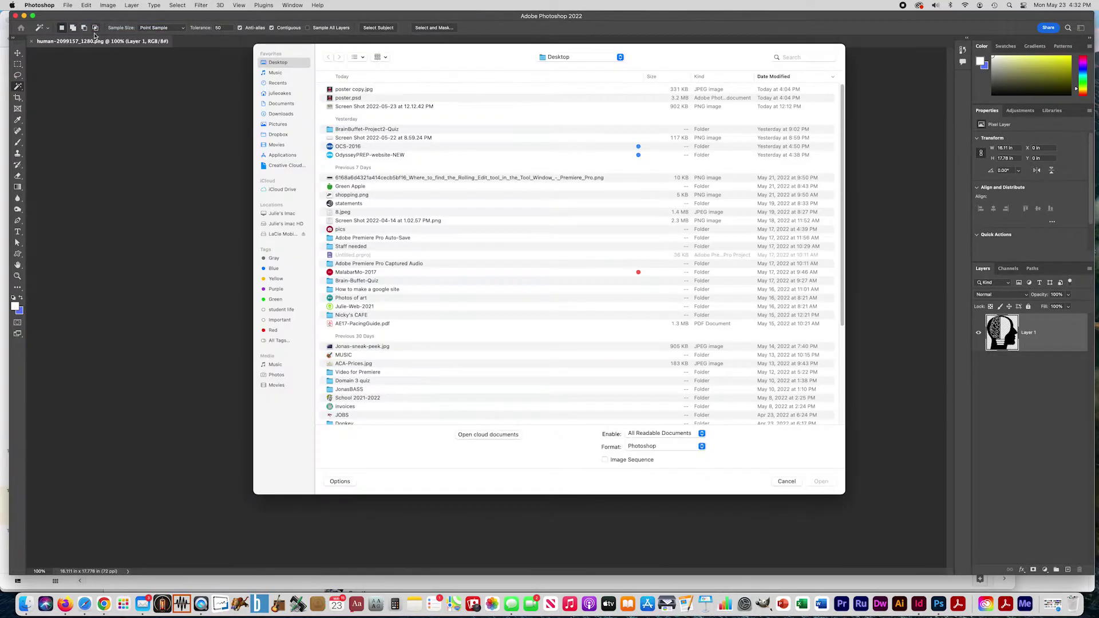
pyautogui.click(279, 114)
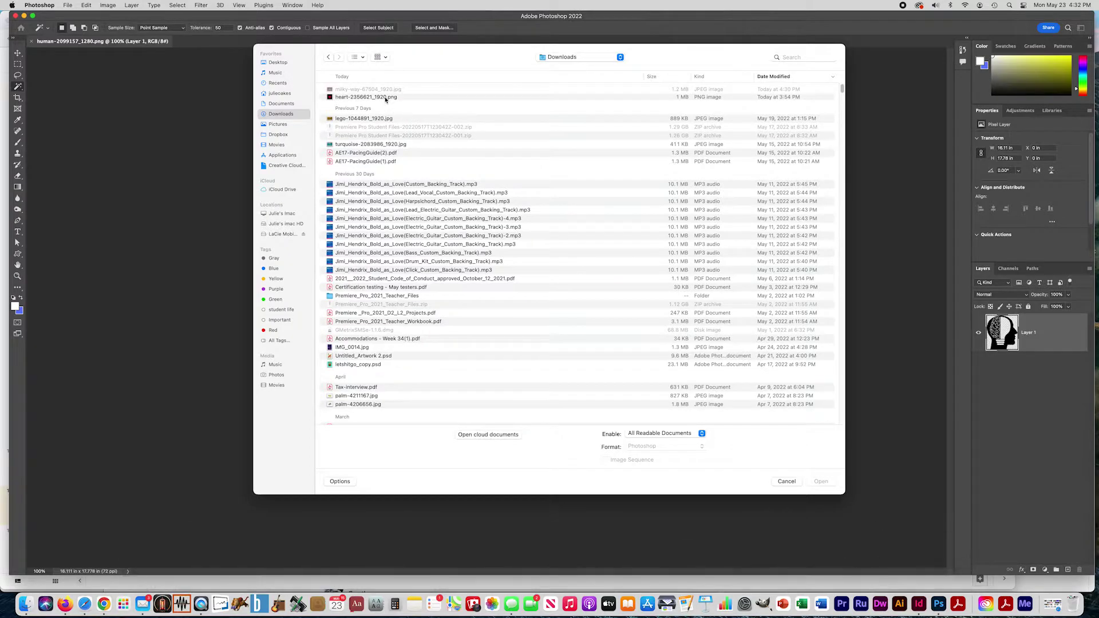
pyautogui.doubleClick(352, 90)
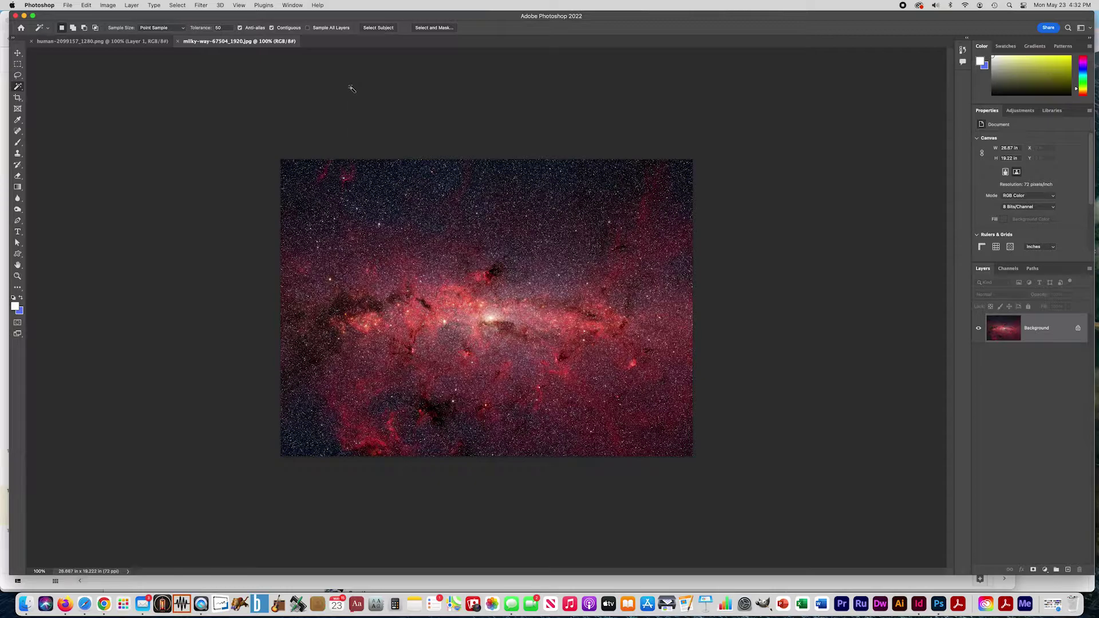
pyautogui.click(103, 42)
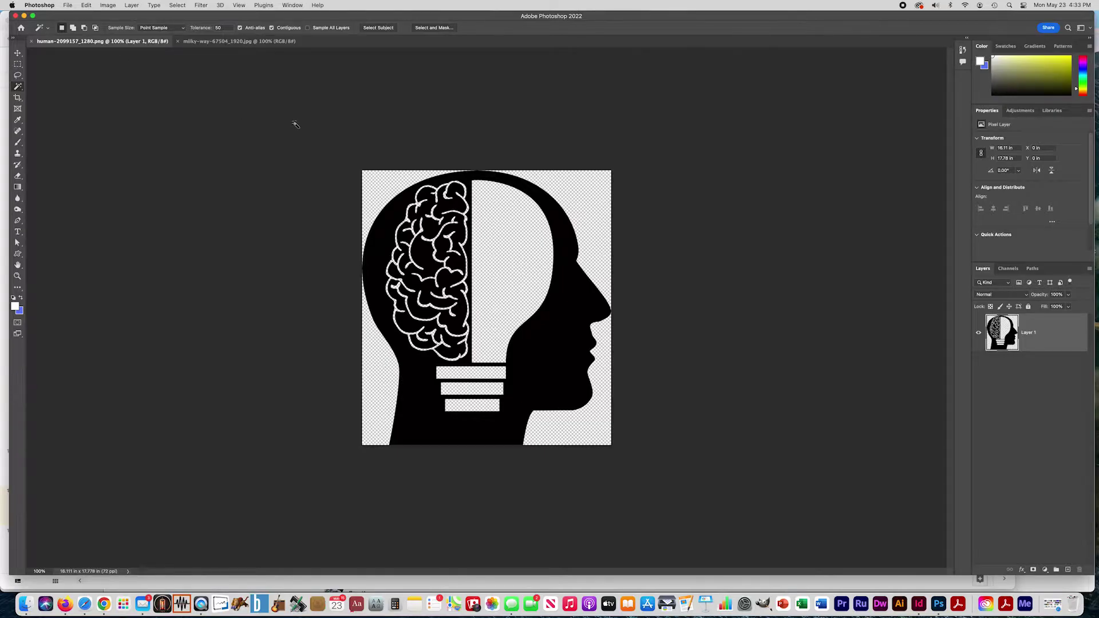
# Paste the whole head silhouette into the Milky Way document as Layer 1, then hide it.
pyautogui.press('super+equal')
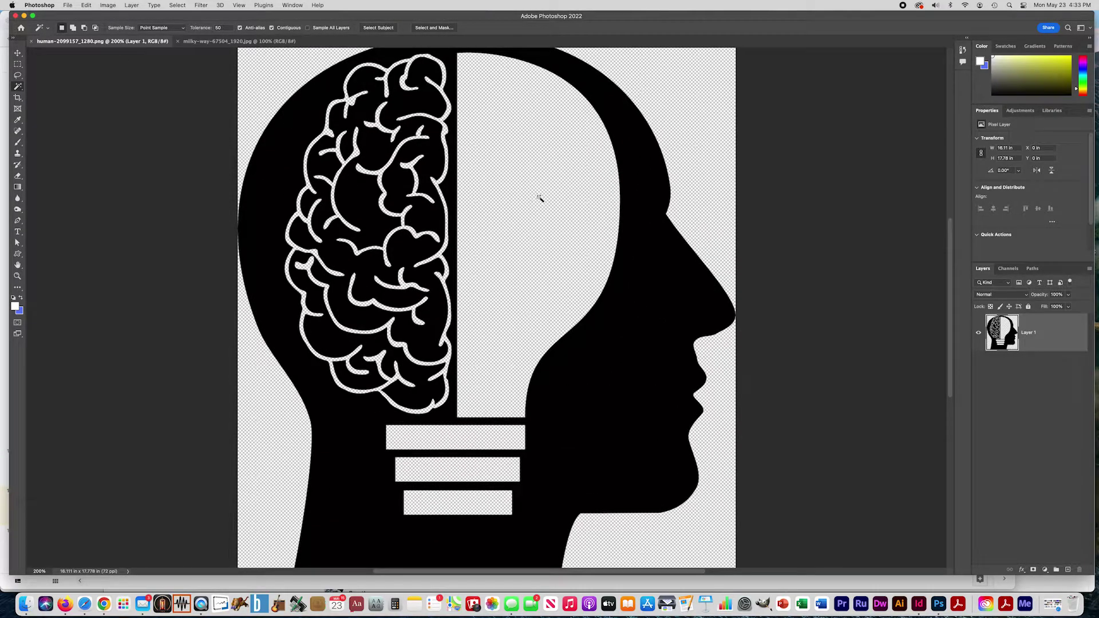
pyautogui.press('super+minus')
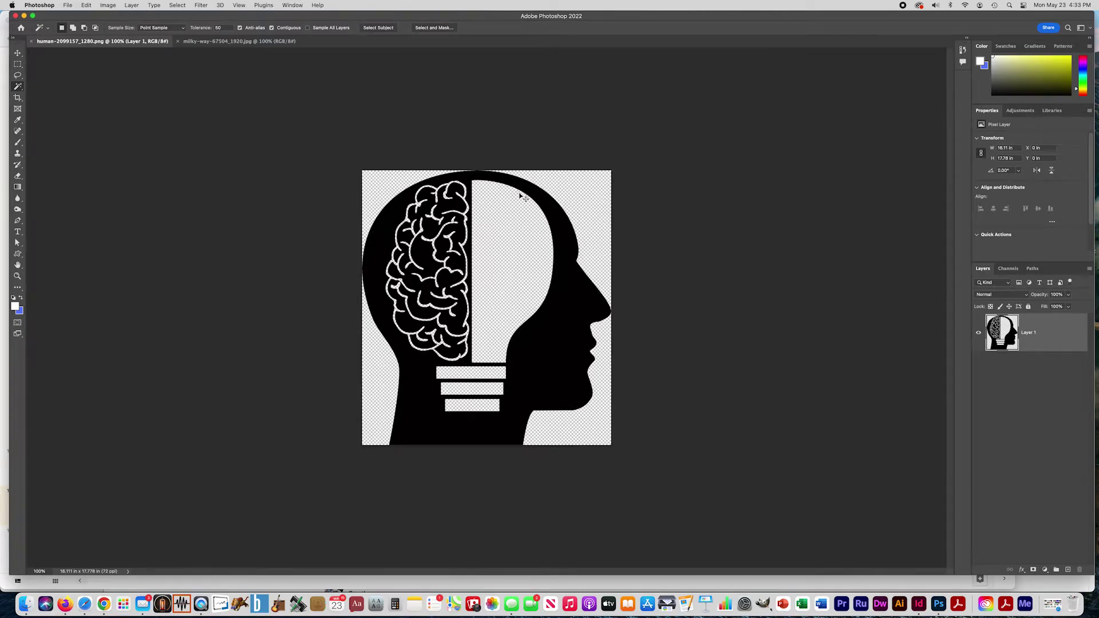
pyautogui.press('super+a')
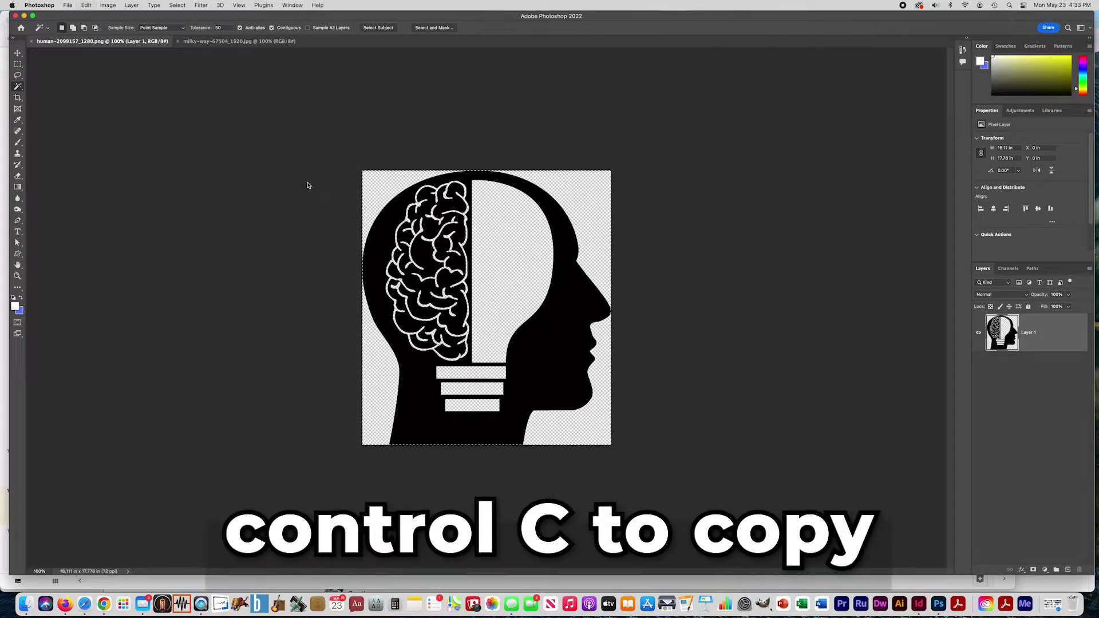
pyautogui.click(31, 42)
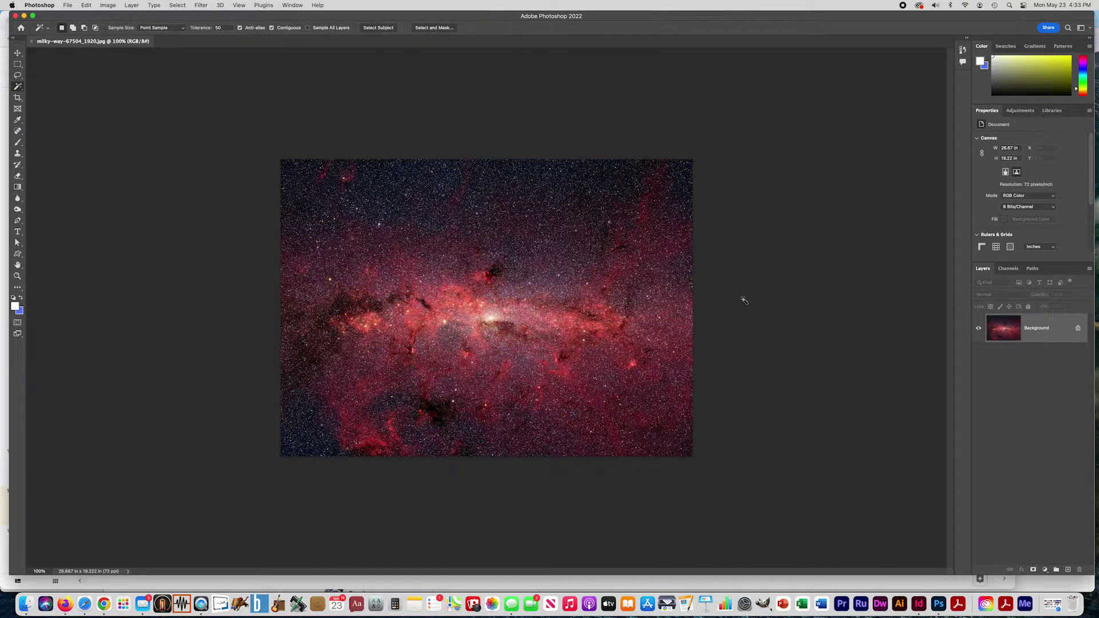
pyautogui.hotkey('ctrl', 'v')
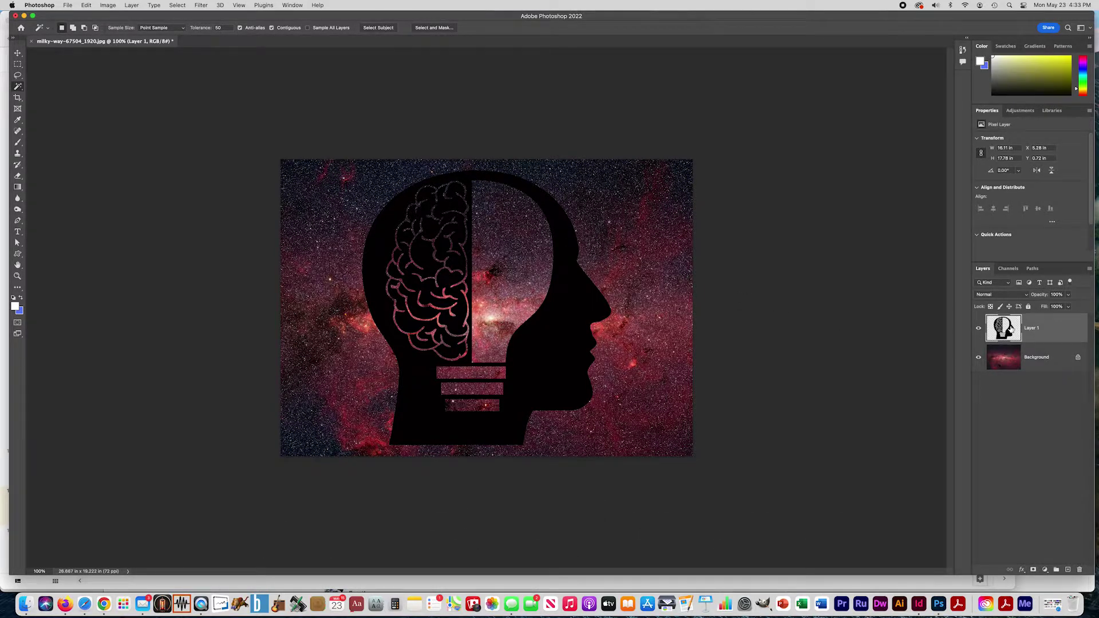
pyautogui.click(979, 328)
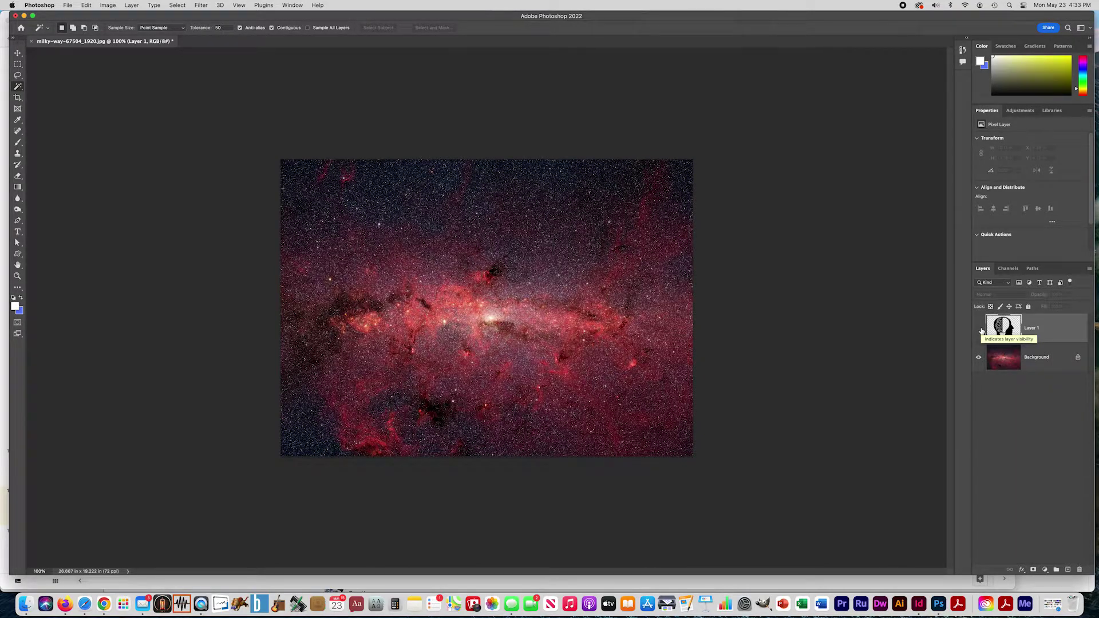
# Zoom the Milky Way photo in and back out, then select the Horizontal Type tool.
pyautogui.press('super+equal')
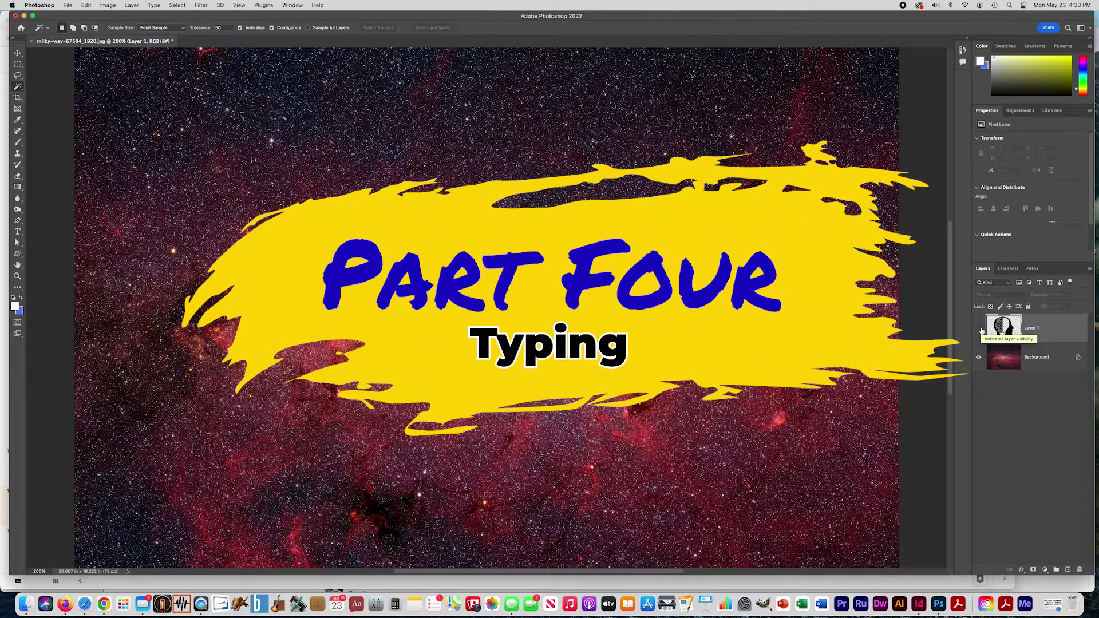
pyautogui.press('o')
pyautogui.press('super+minus')
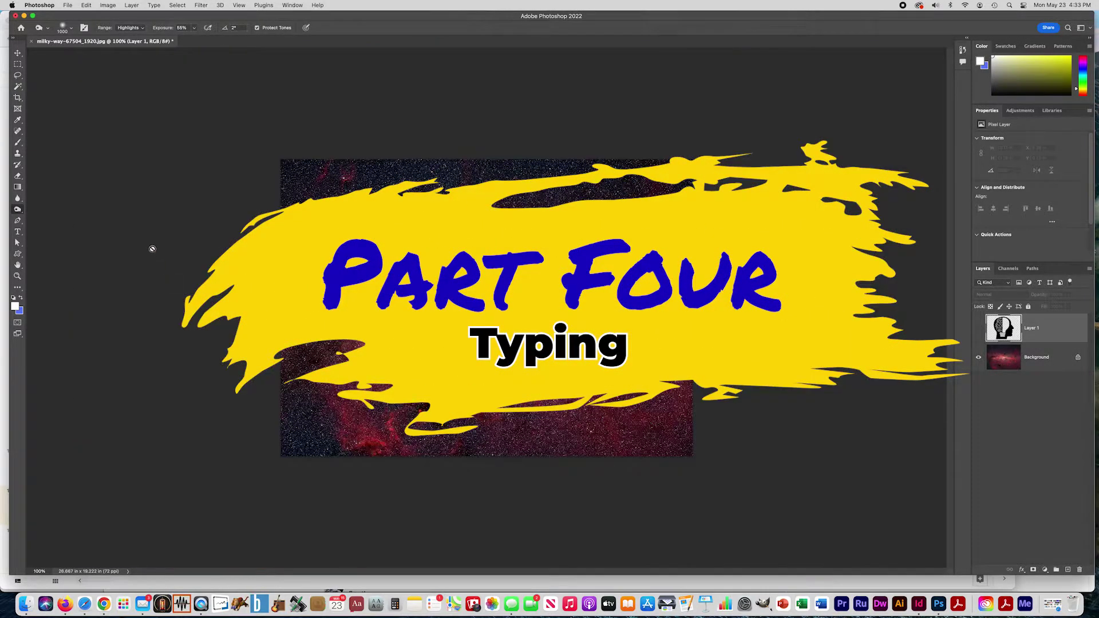
pyautogui.click(17, 232)
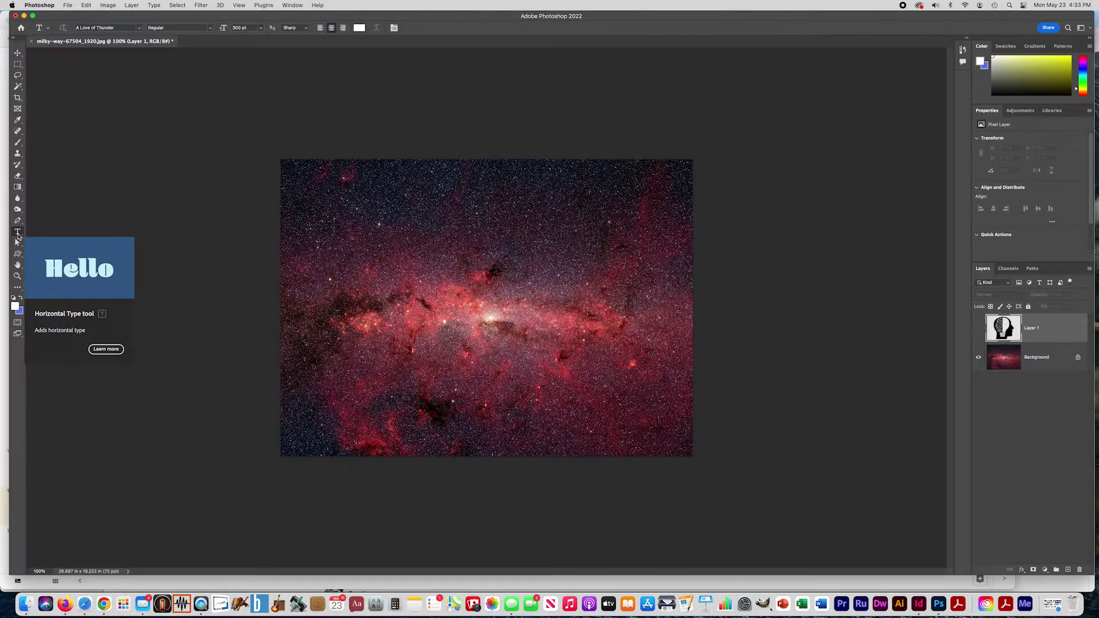
# Type 'YOUR ONLY / LIMIT IS / YOUR MIND.' on three lines and commit the text.
pyautogui.click(449, 237)
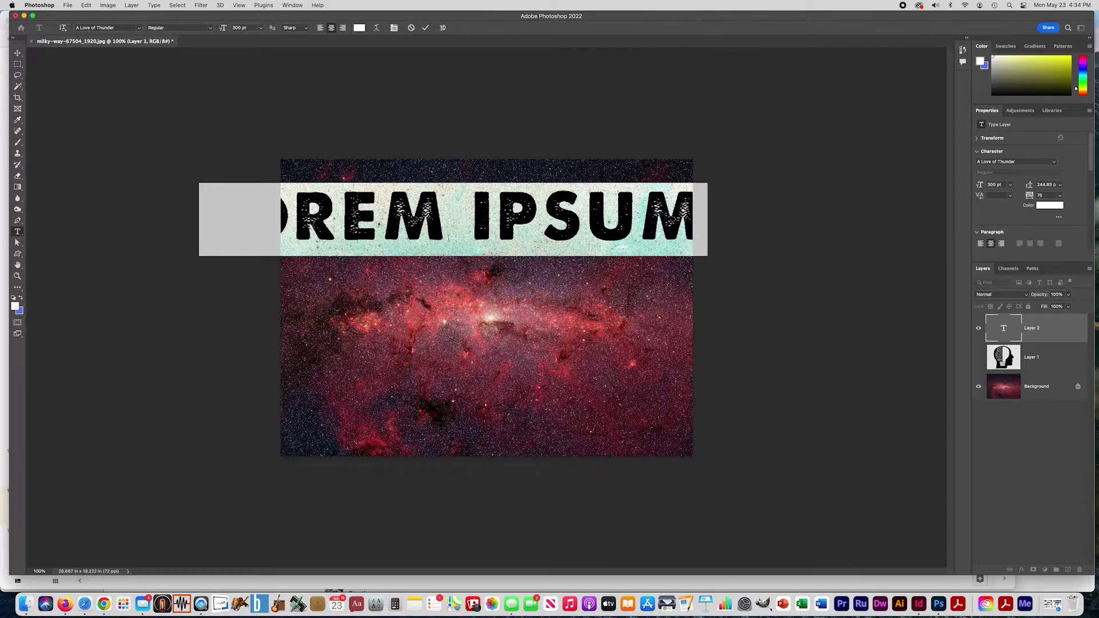
pyautogui.write('YOUR ONLY')
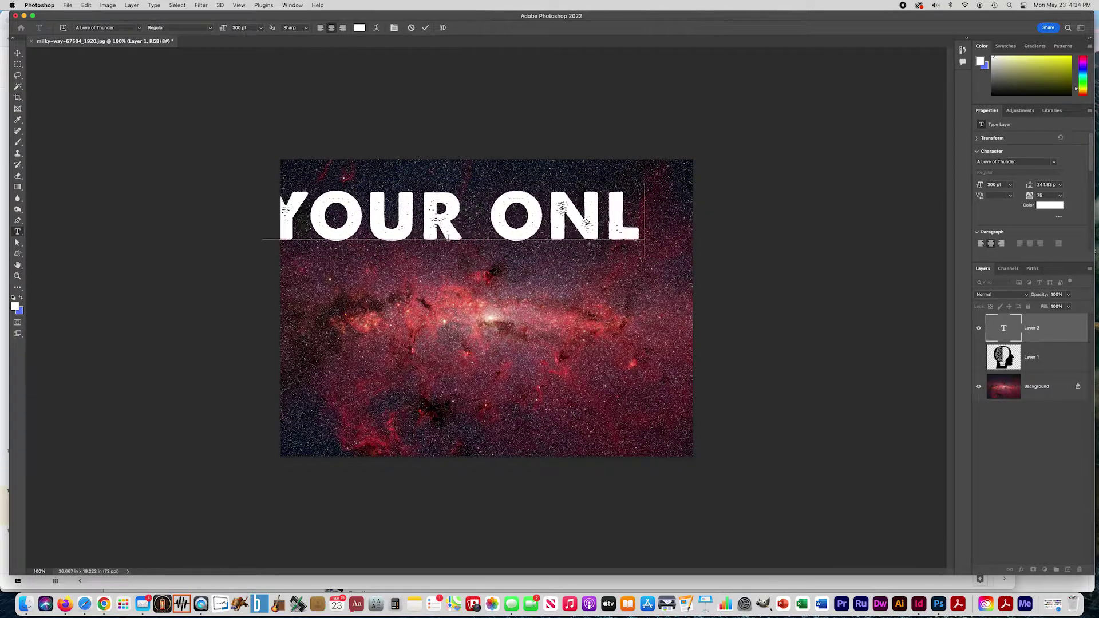
pyautogui.press('Return')
pyautogui.write('LIMIT IS')
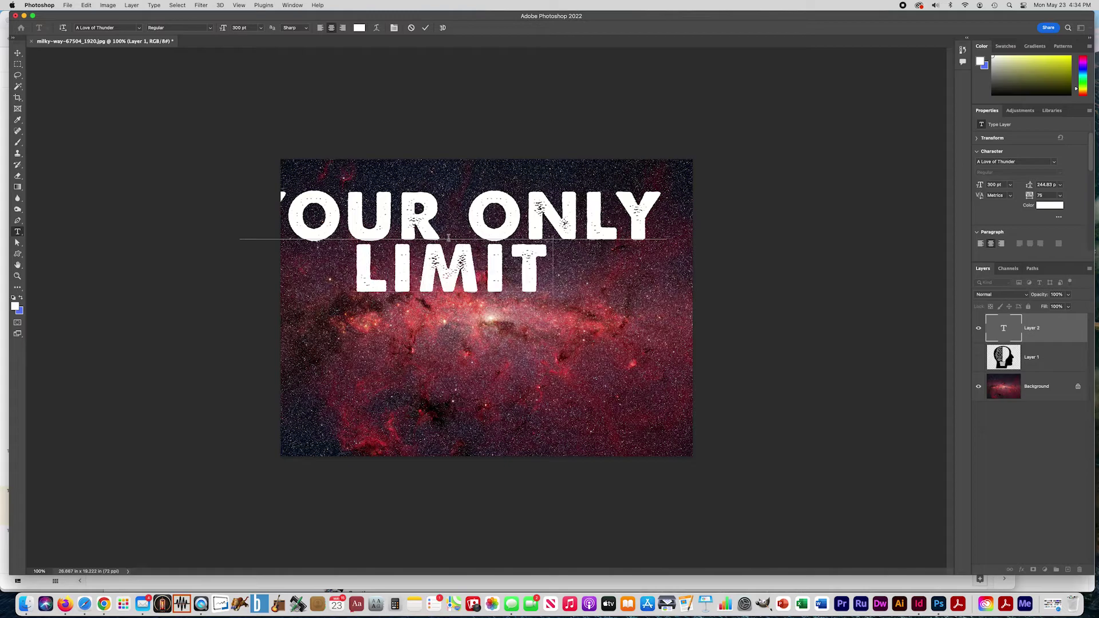
pyautogui.press('Return')
pyautogui.write('Y LIMIT IS OUR MIND')
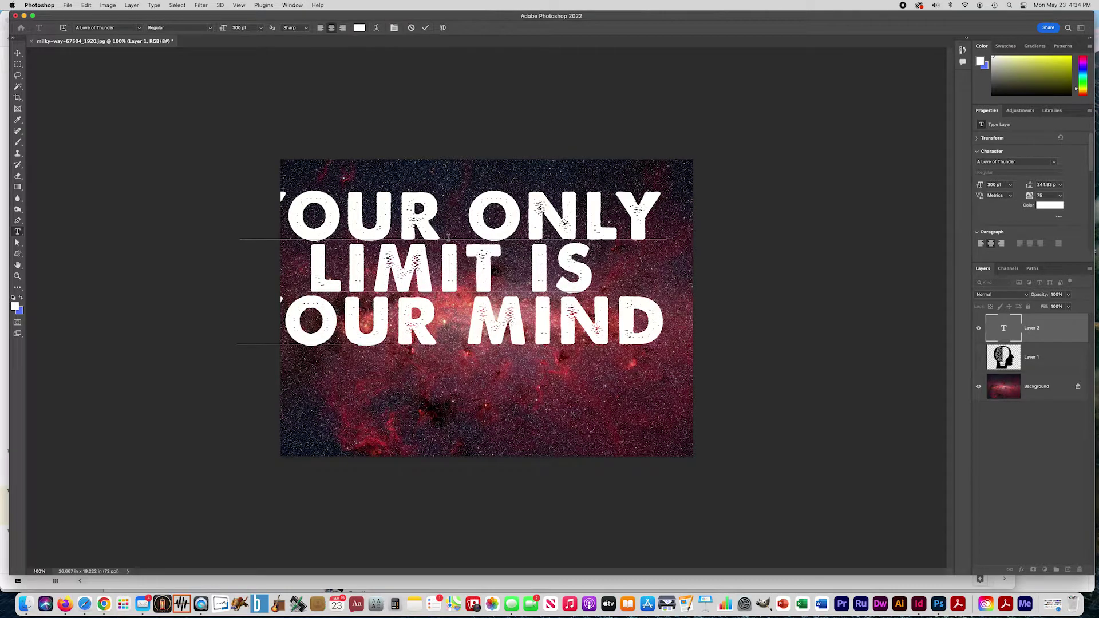
pyautogui.write('.')
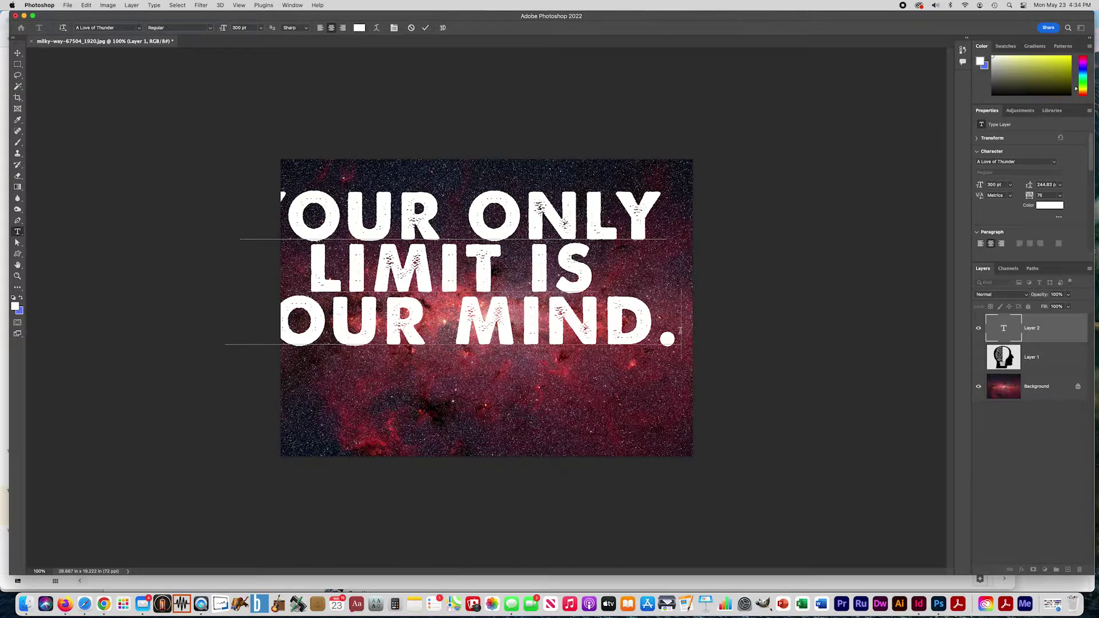
pyautogui.click(426, 29)
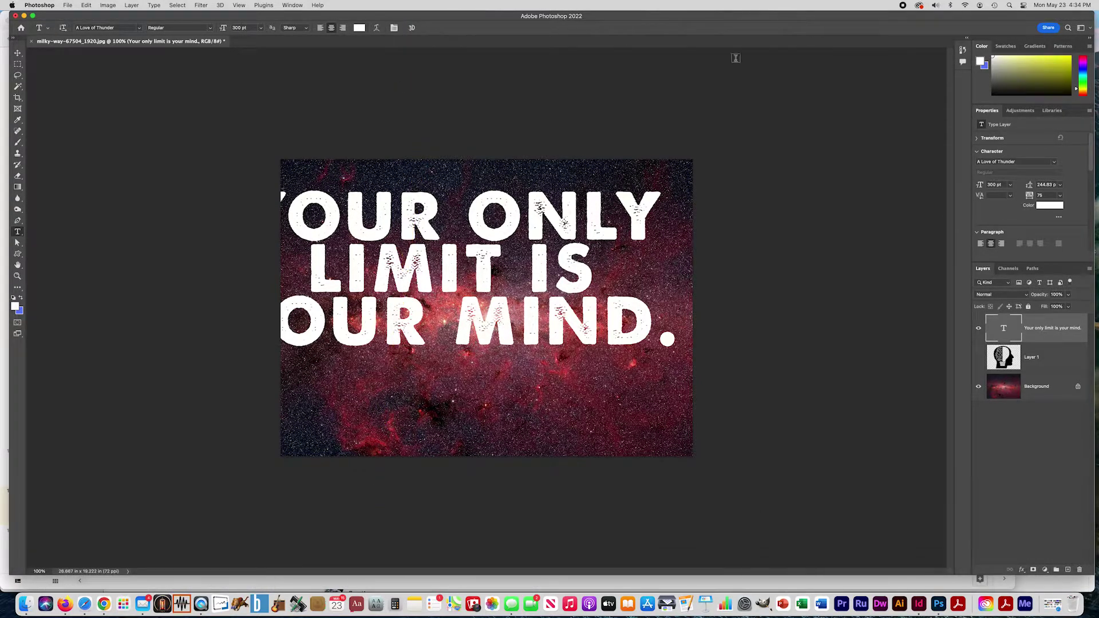
# Keep the A Love of Thunder font and resize the quote to 200 pt, then scrub to 237 pt.
pyautogui.click(990, 162)
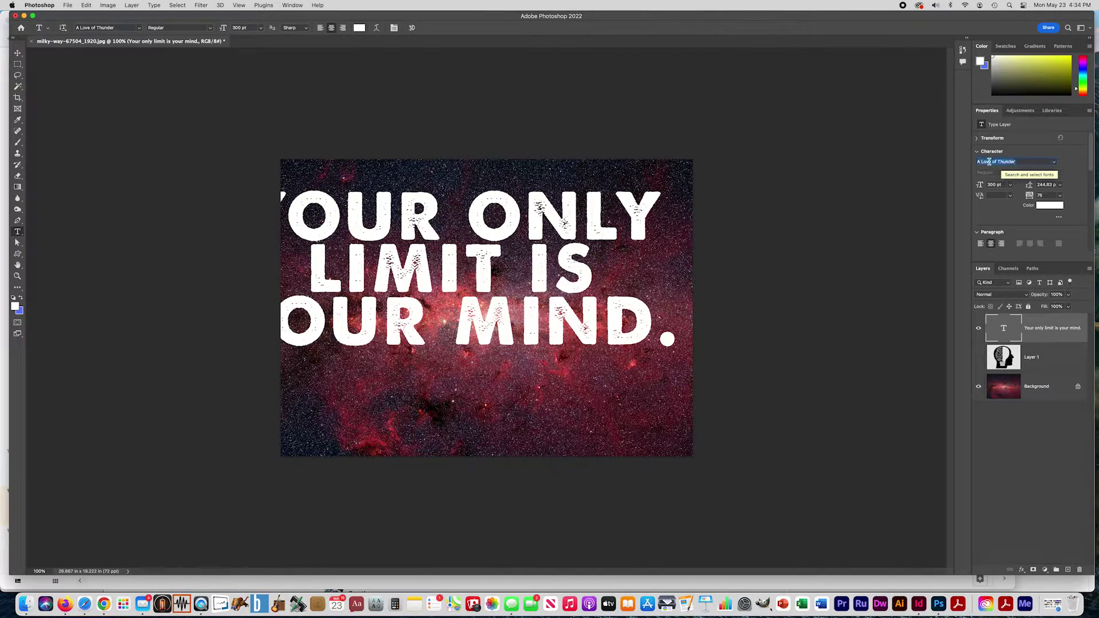
pyautogui.click(1055, 162)
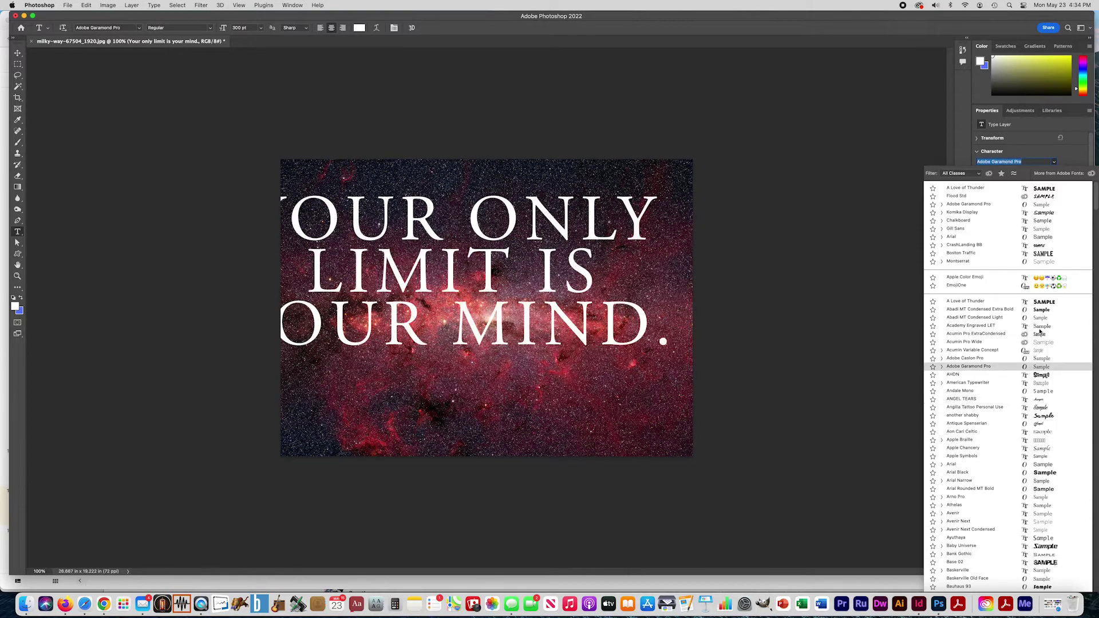
pyautogui.click(1044, 302)
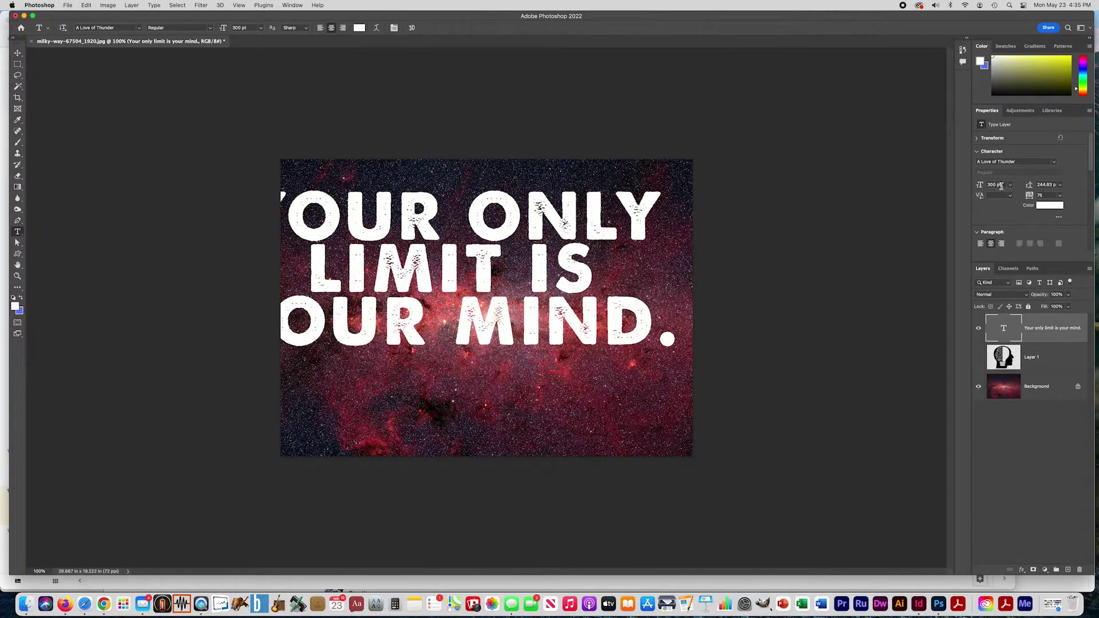
pyautogui.moveTo(1001, 185); pyautogui.dragTo(983, 186)
pyautogui.write('200')
pyautogui.press('Return')
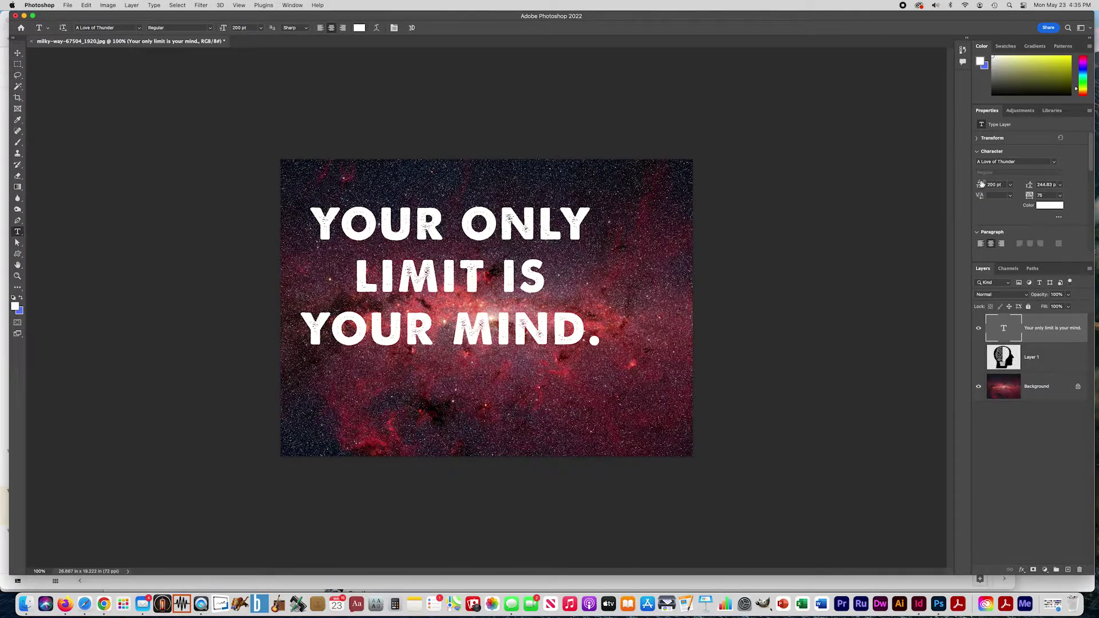
pyautogui.moveTo(980, 186)
pyautogui.mouseDown()
pyautogui.moveTo(957, 189)
pyautogui.moveTo(1047, 189)
pyautogui.moveTo(983, 190)
pyautogui.moveTo(997, 192)
pyautogui.mouseUp()
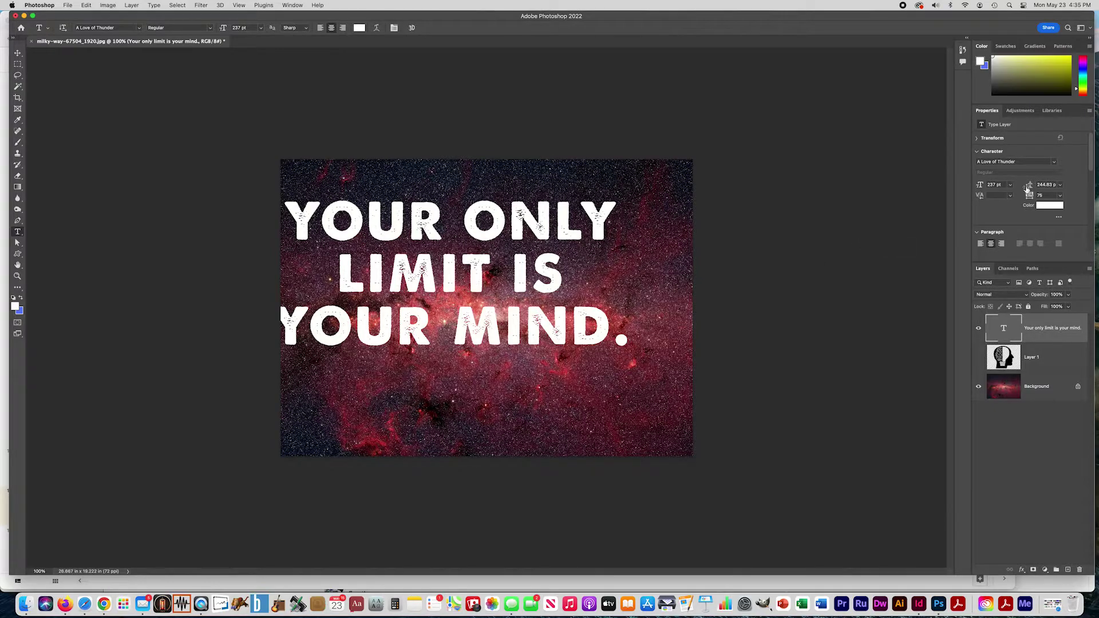
# Try 60 pt and 72 pt leading on the quote, then set it to 240 pt.
pyautogui.click(1060, 185)
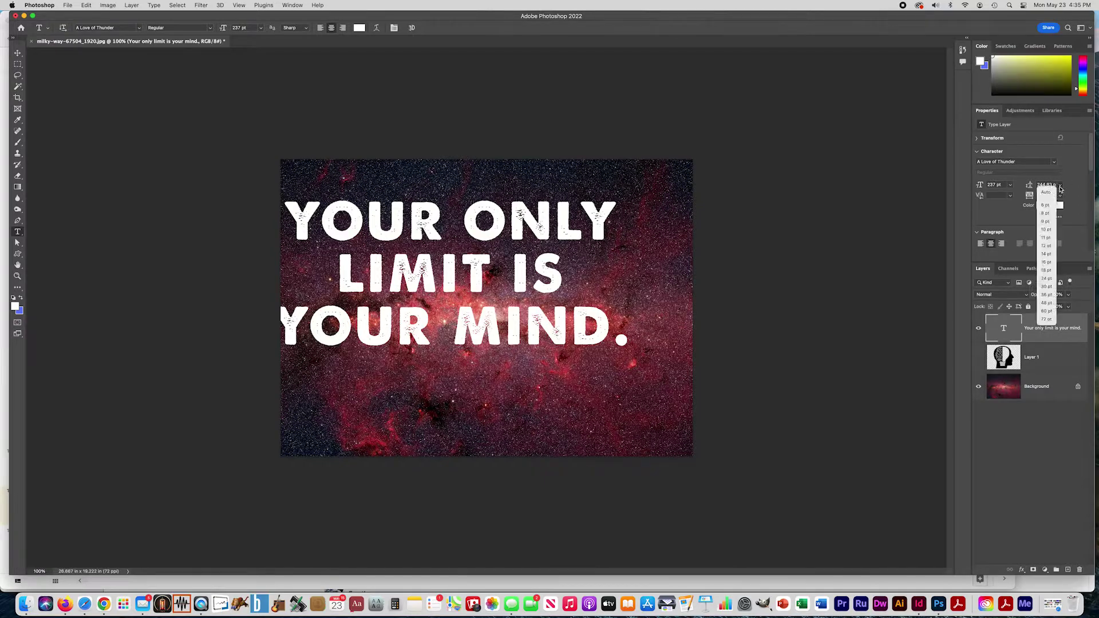
pyautogui.click(1048, 312)
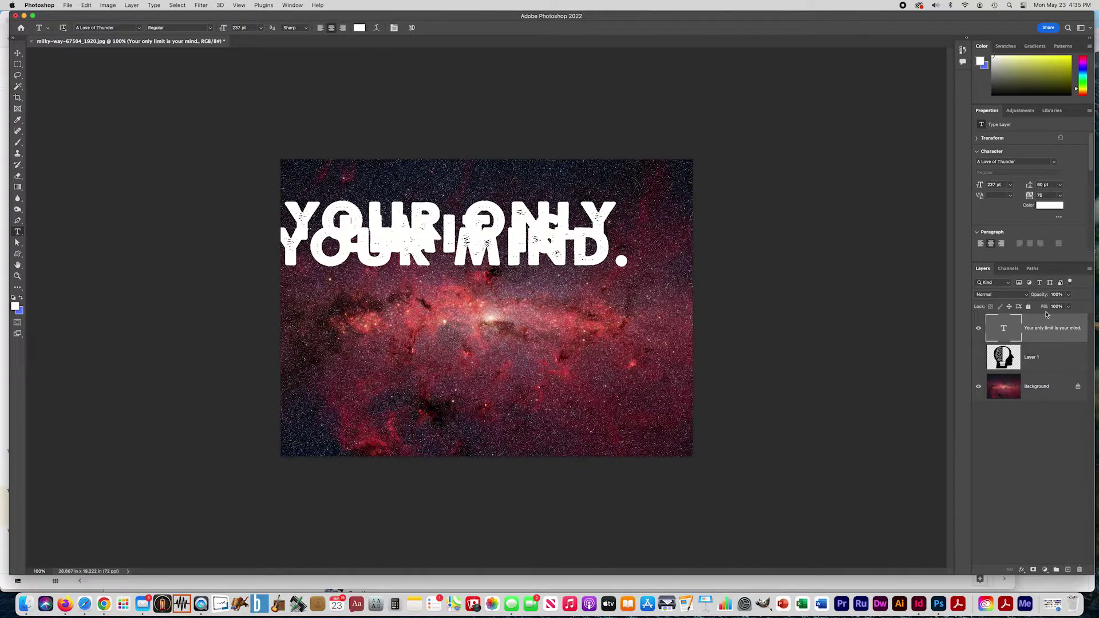
pyautogui.click(1059, 185)
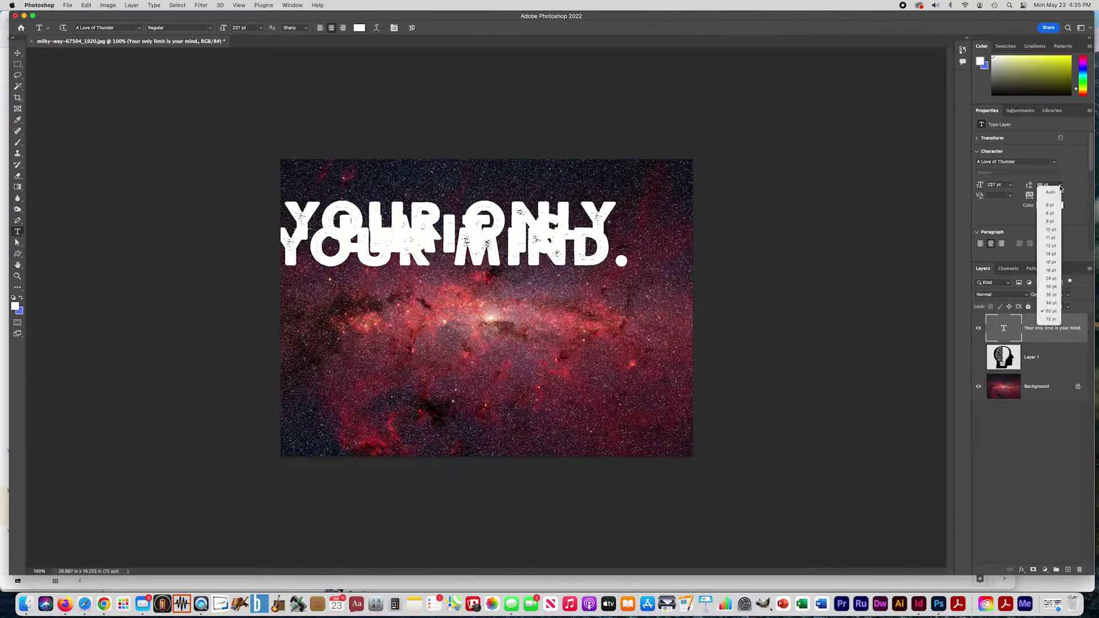
pyautogui.click(1055, 322)
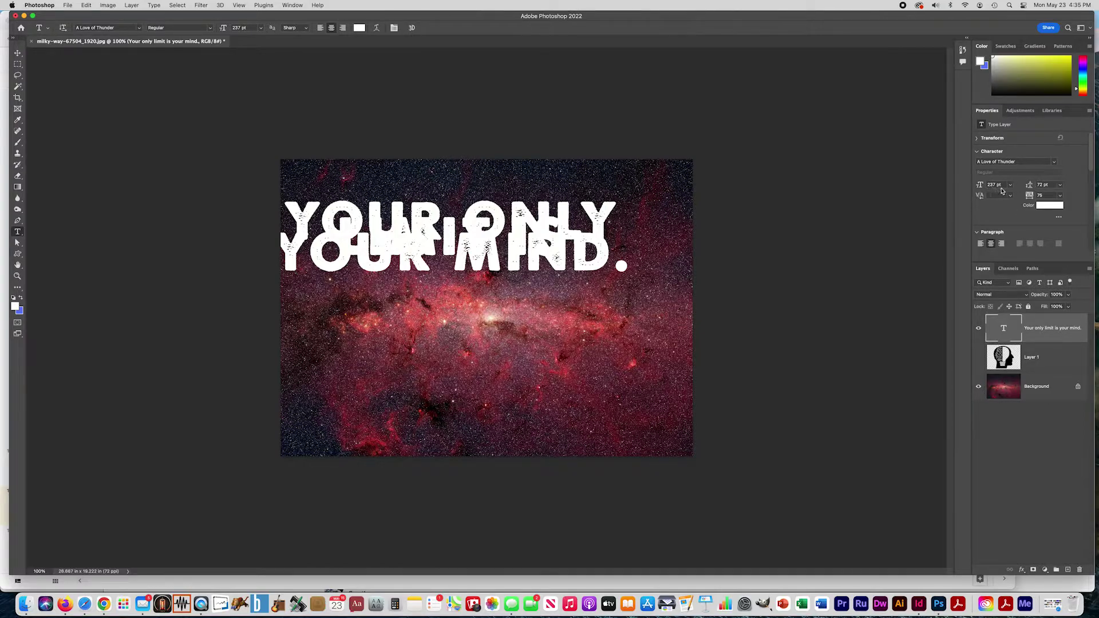
pyautogui.click(1028, 184)
pyautogui.write('240')
pyautogui.press('Return')
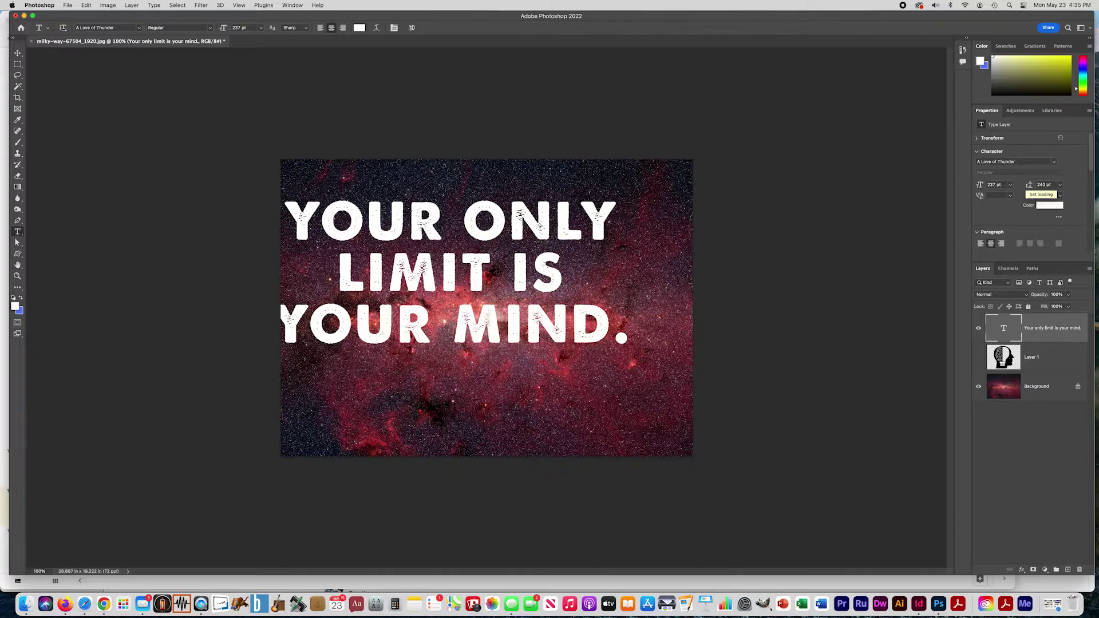
# Center-align the quote's lines in the Paragraph settings after briefly trying left alignment.
pyautogui.click(981, 244)
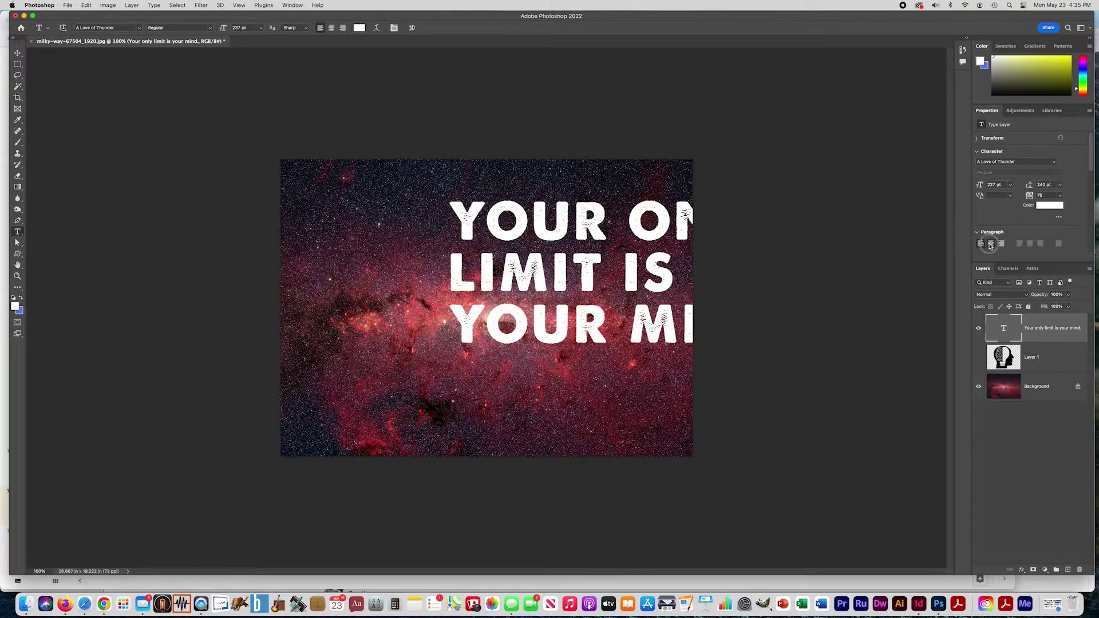
pyautogui.click(991, 244)
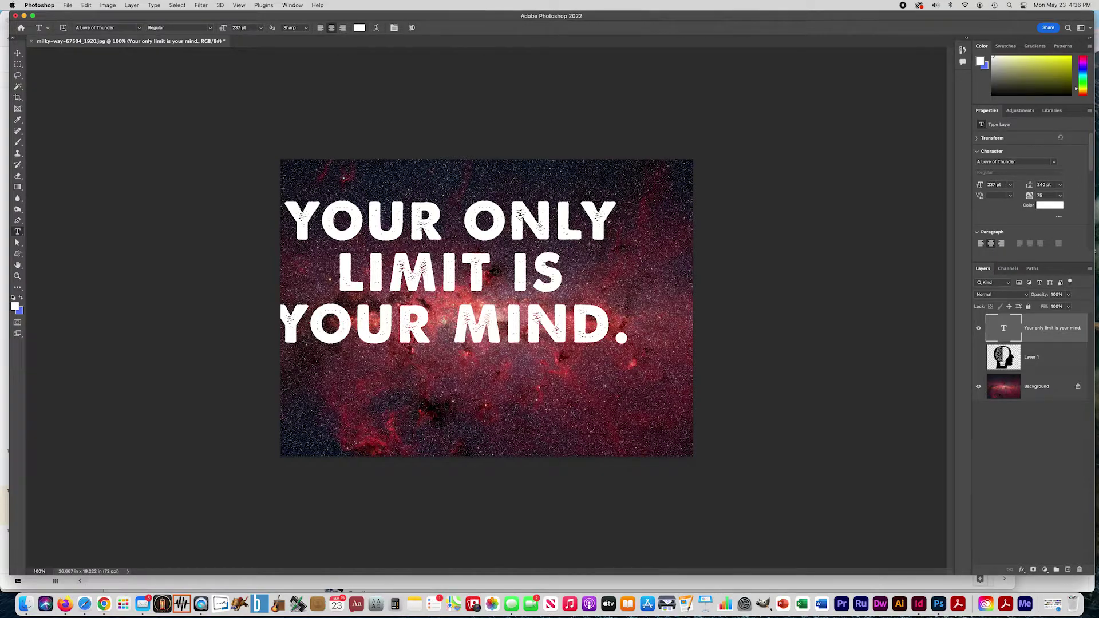
pyautogui.click(18, 53)
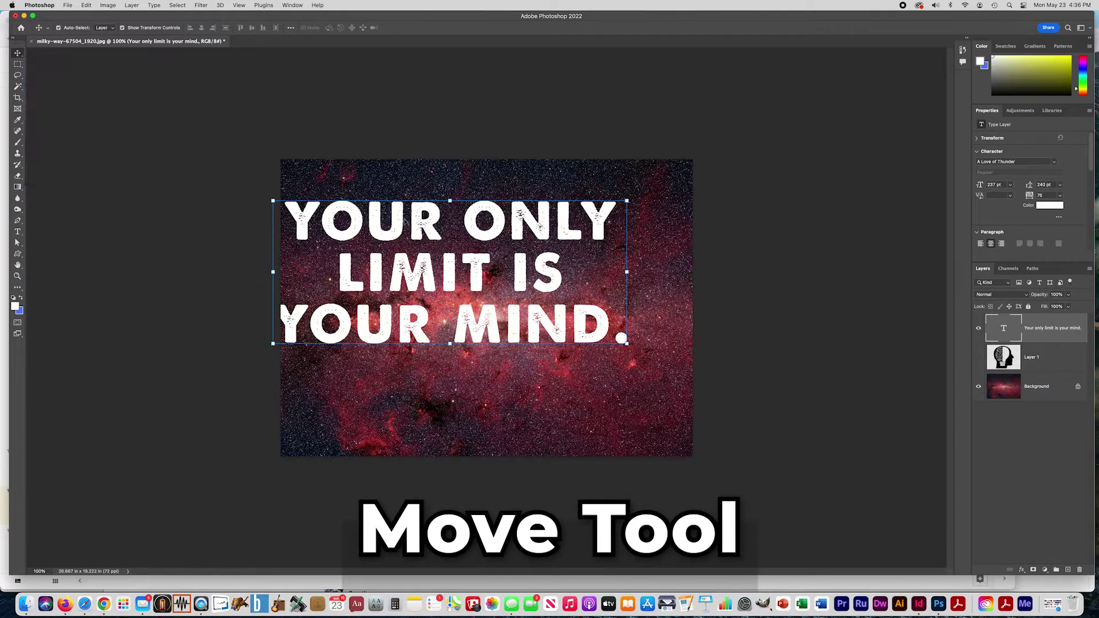
# Drag the quote toward the centre, then nudge it four steps right and one down.
pyautogui.click(408, 232)
pyautogui.moveTo(408, 232)
pyautogui.mouseDown()
pyautogui.moveTo(491, 259)
pyautogui.moveTo(474, 283)
pyautogui.moveTo(495, 227)
pyautogui.moveTo(435, 249)
pyautogui.moveTo(478, 235)
pyautogui.moveTo(415, 233)
pyautogui.mouseUp()
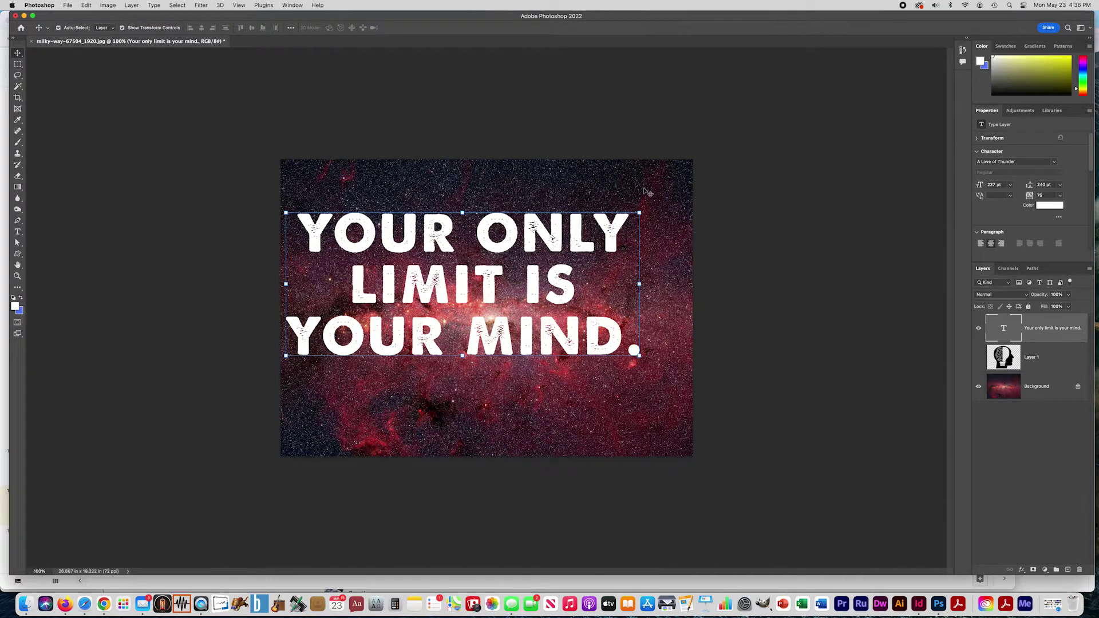
pyautogui.hotkey('shift', 'Right')
pyautogui.hotkey('shift', 'Right')
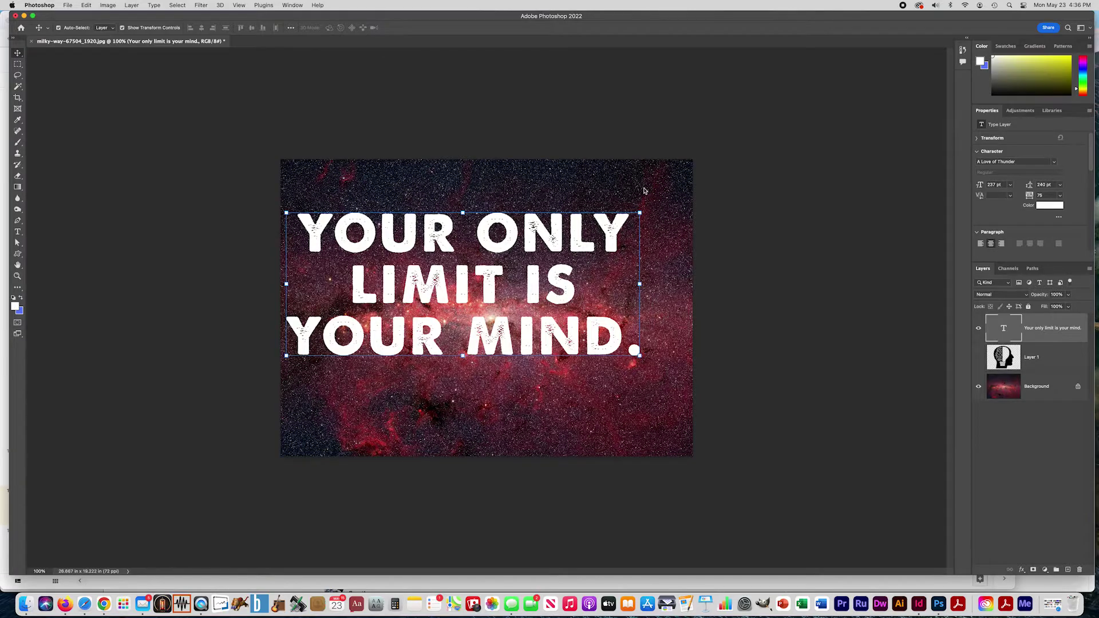
pyautogui.hotkey('shift', 'Right')
pyautogui.hotkey('shift', 'Right')
pyautogui.hotkey('shift', 'Right')
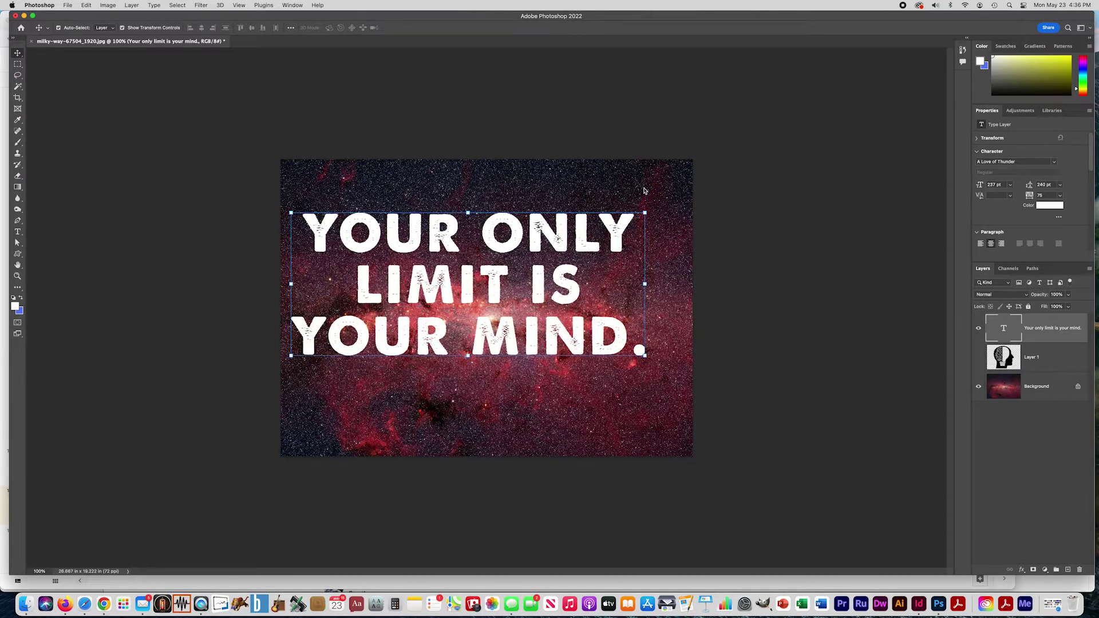
pyautogui.hotkey('shift', 'Right')
pyautogui.hotkey('shift', 'Right')
pyautogui.hotkey('shift', 'Right')
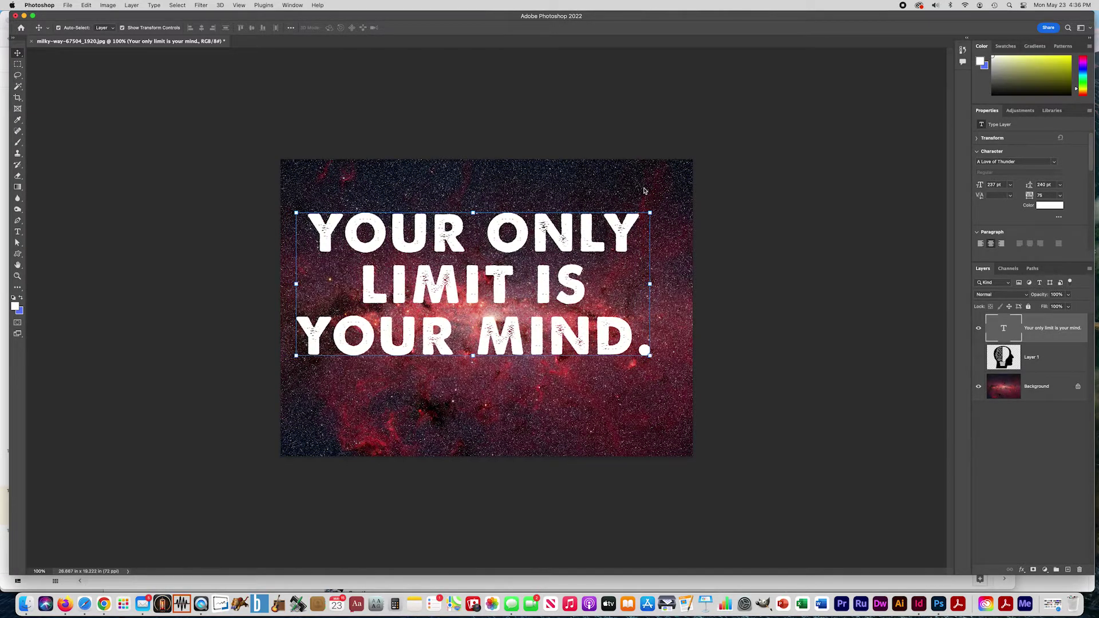
pyautogui.hotkey('shift', 'Right')
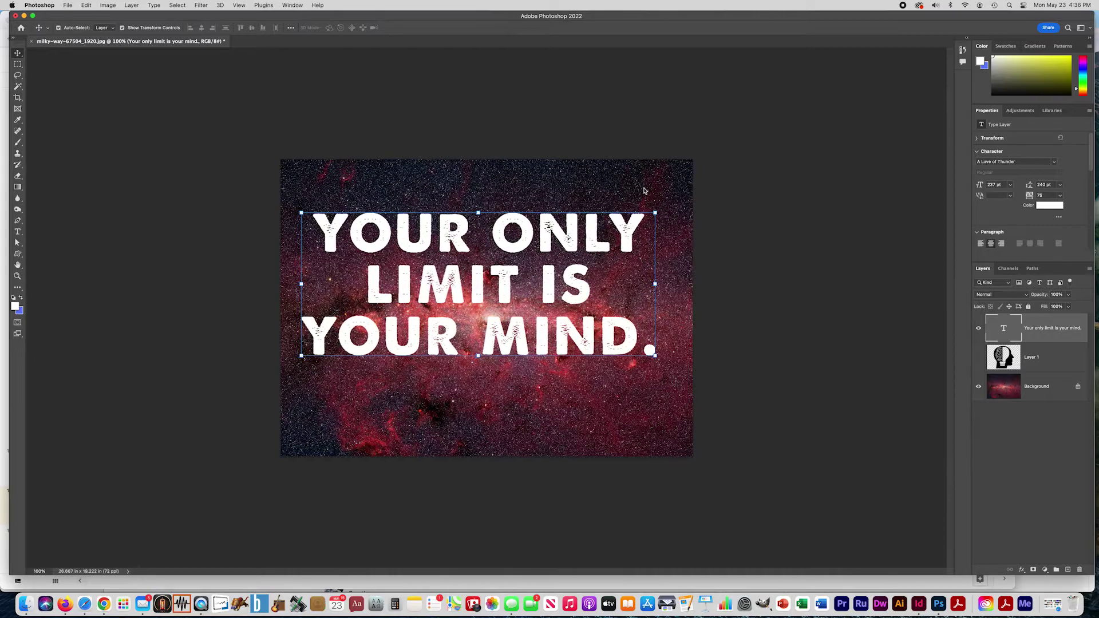
pyautogui.hotkey('shift', 'Down')
pyautogui.hotkey('shift', 'Down')
pyautogui.hotkey('shift', 'Down')
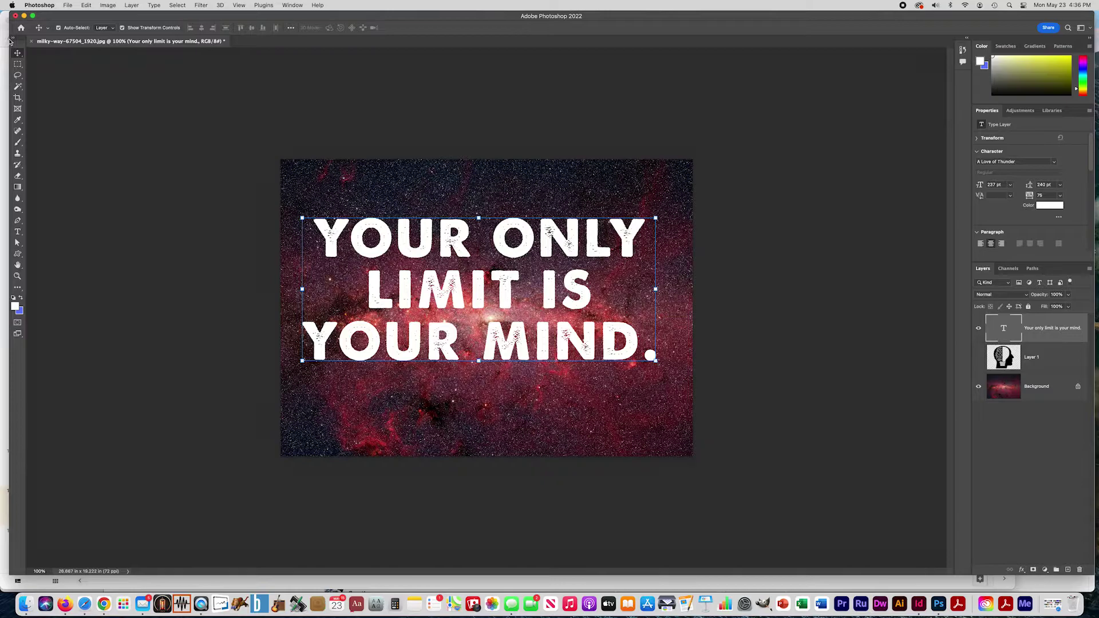
pyautogui.press('super+h')
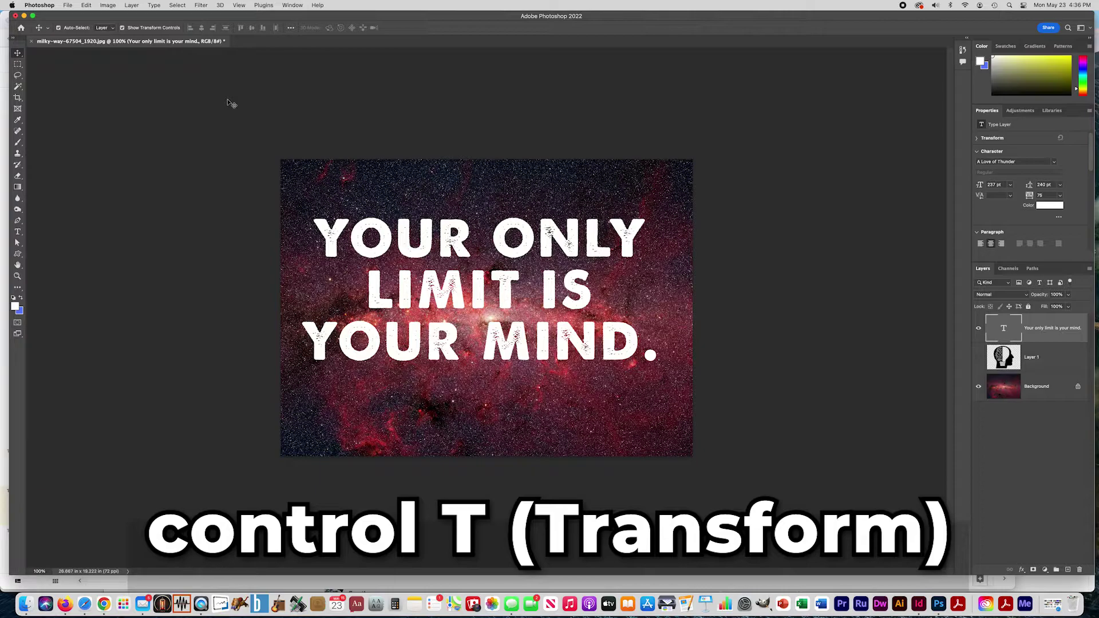
# Free-transform the quote to about 99% scale centred over the photo, discarding a trial rotation.
pyautogui.press('super+t')
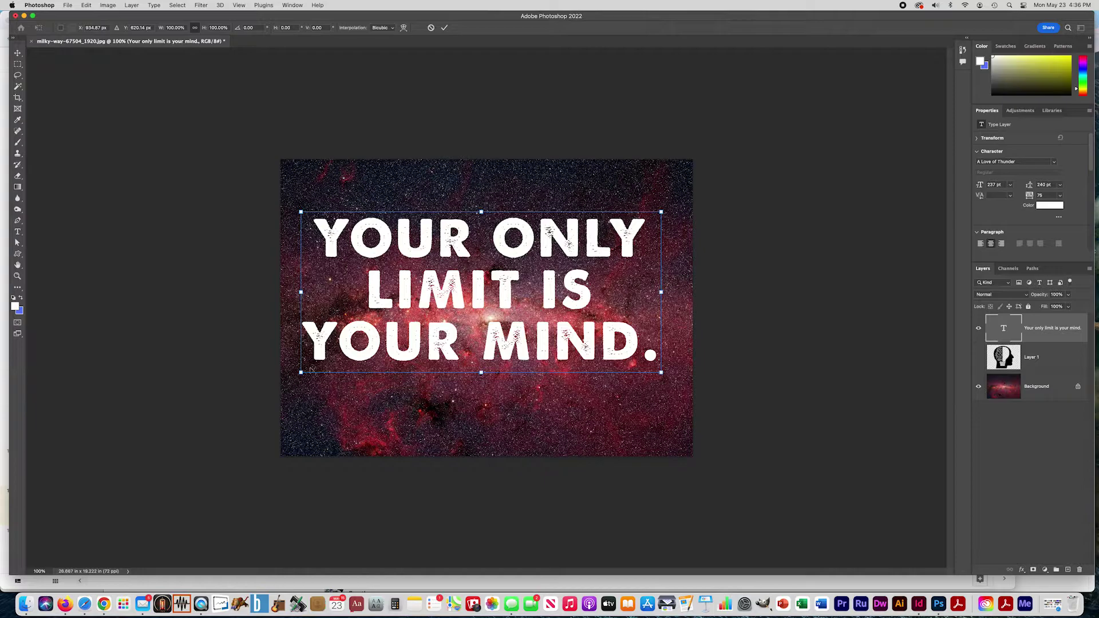
pyautogui.moveTo(300, 372); pyautogui.dragTo(415, 360)
pyautogui.moveTo(504, 268); pyautogui.dragTo(428, 325)
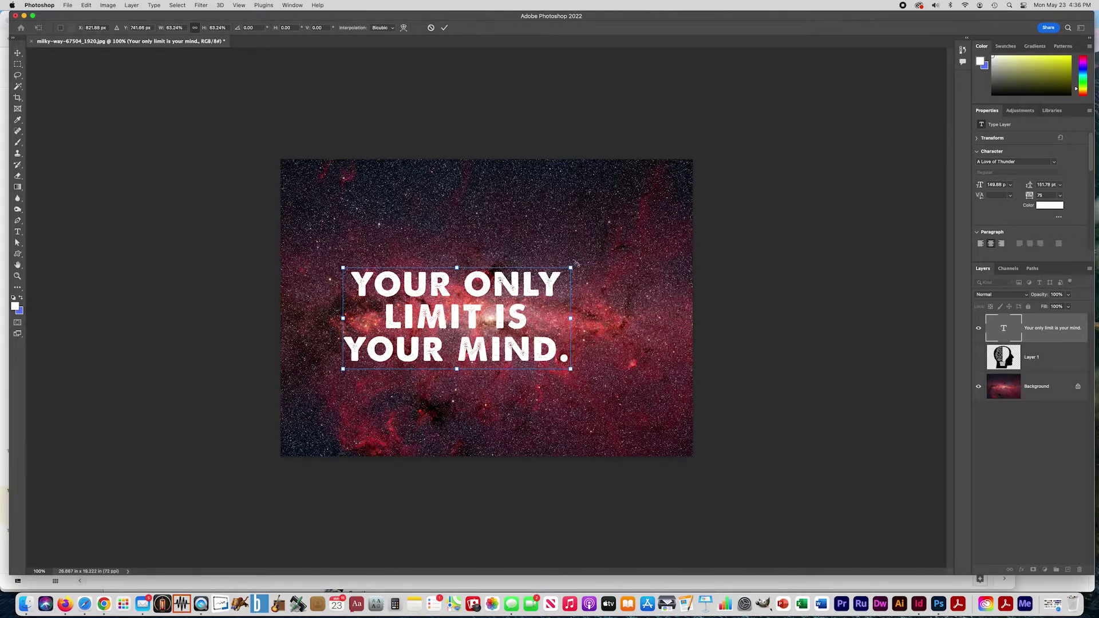
pyautogui.moveTo(576, 257); pyautogui.dragTo(561, 235)
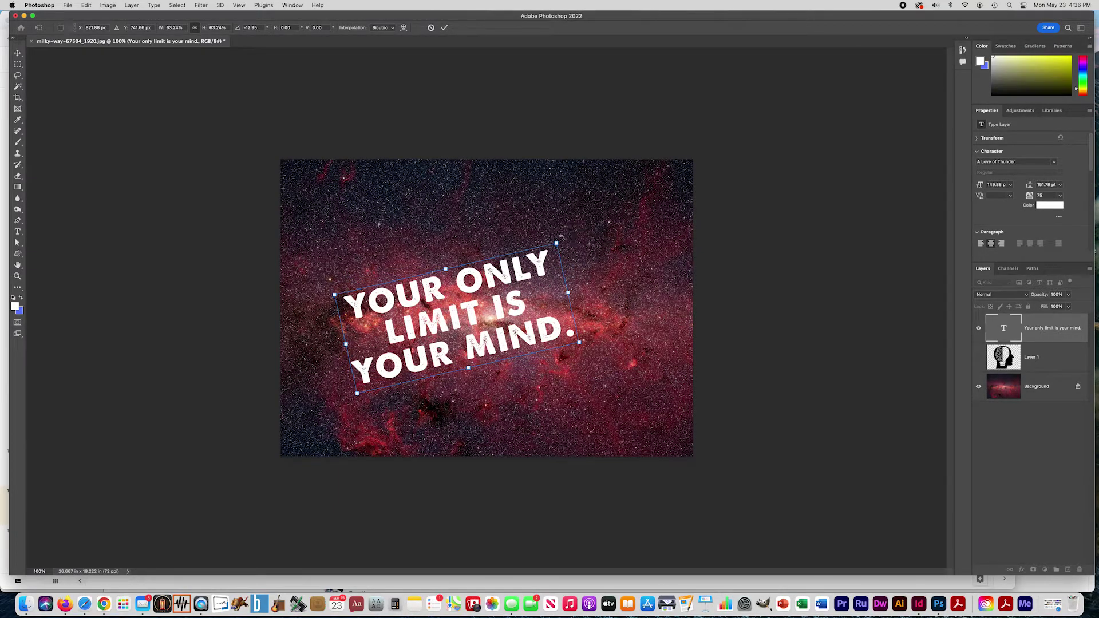
pyautogui.press('super+z')
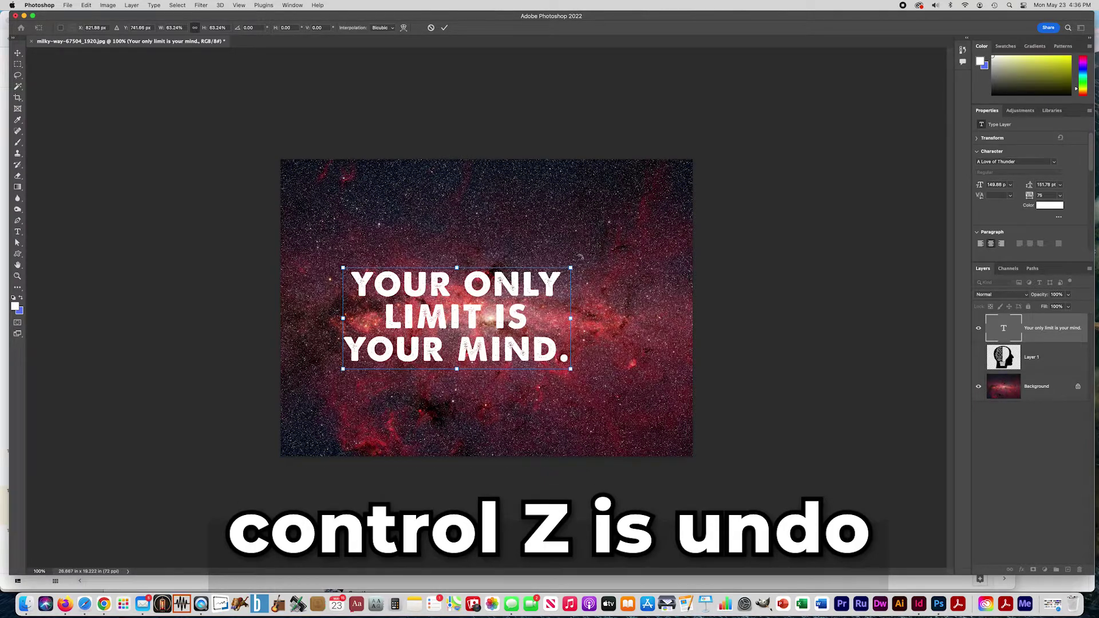
pyautogui.moveTo(572, 268); pyautogui.dragTo(662, 227)
pyautogui.moveTo(342, 374); pyautogui.dragTo(309, 403)
pyautogui.moveTo(455, 374); pyautogui.dragTo(466, 354)
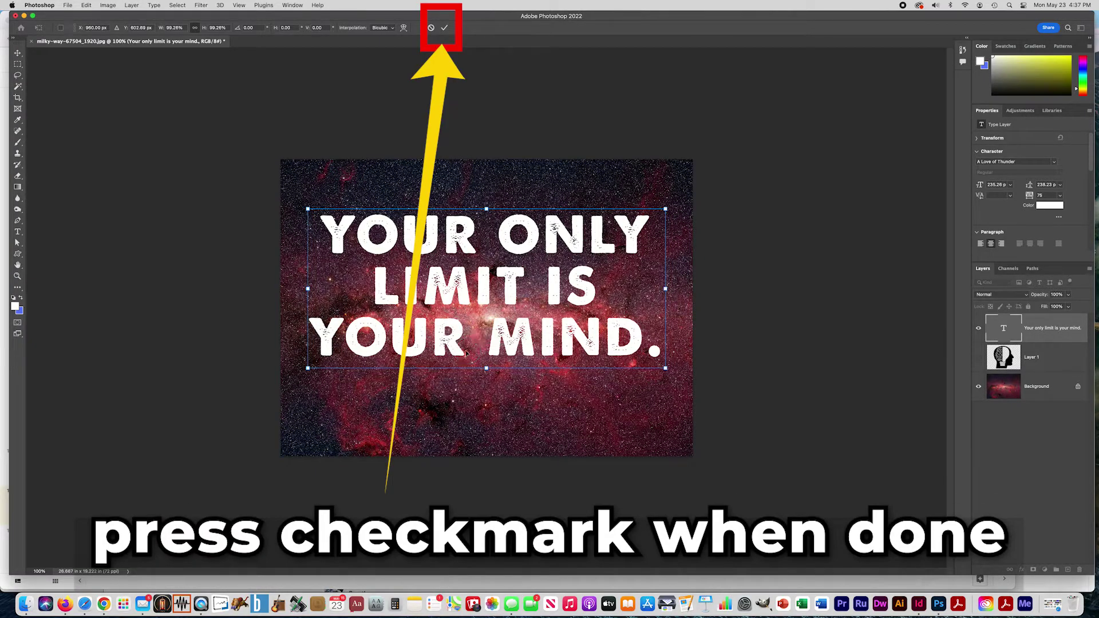
pyautogui.click(445, 29)
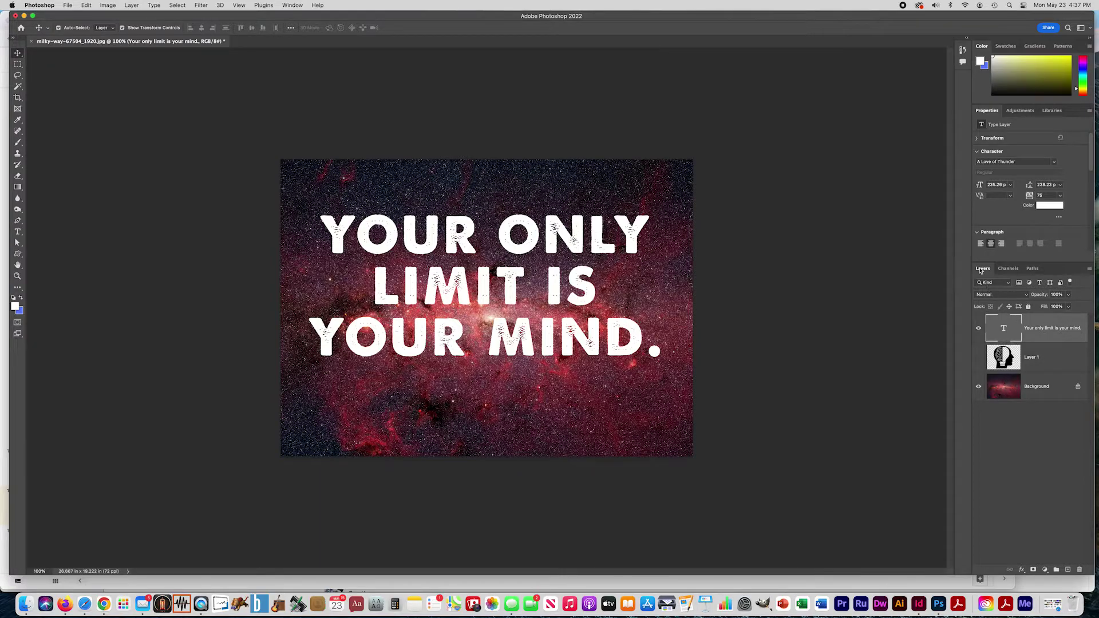
# Turn on and select Layer 1, the black head silhouette with brain outline.
pyautogui.click(978, 387)
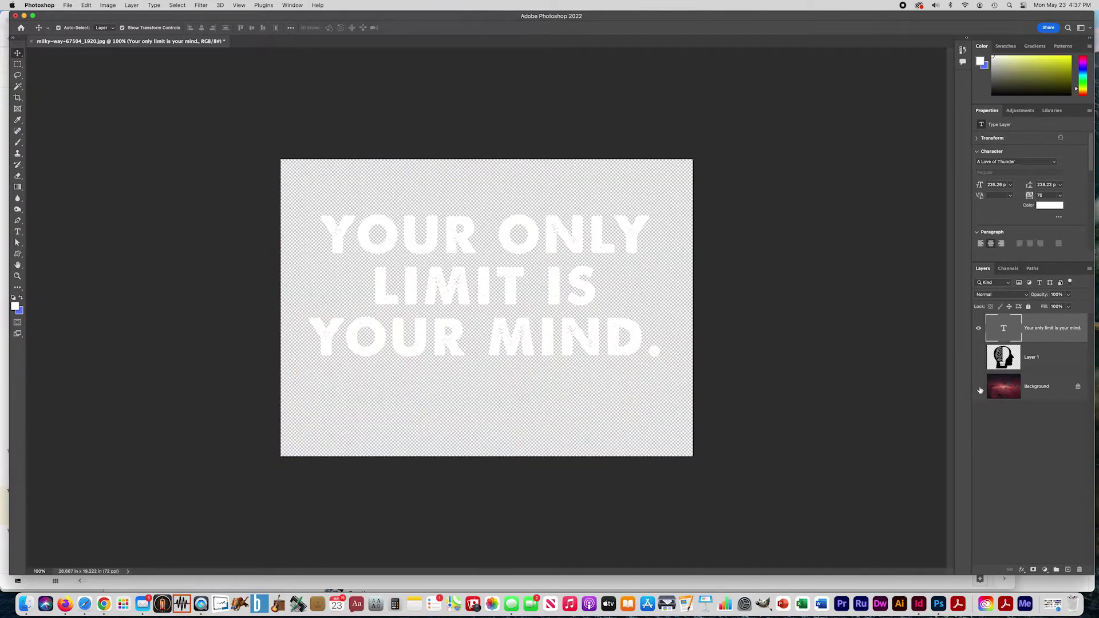
pyautogui.click(979, 387)
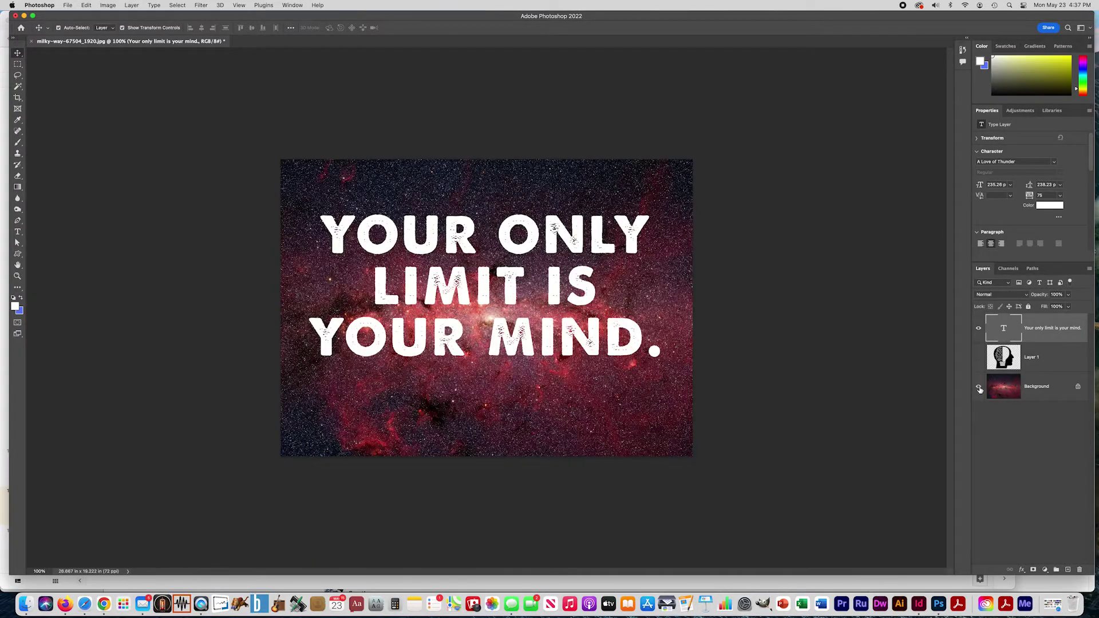
pyautogui.click(979, 328)
pyautogui.click(979, 328)
pyautogui.click(979, 357)
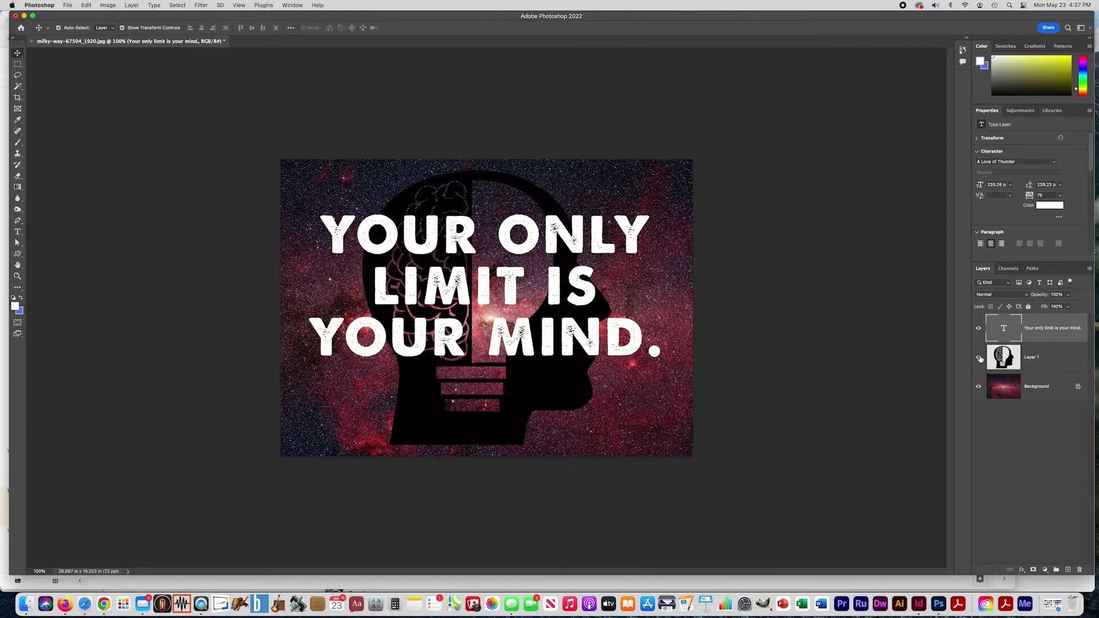
pyautogui.click(1032, 361)
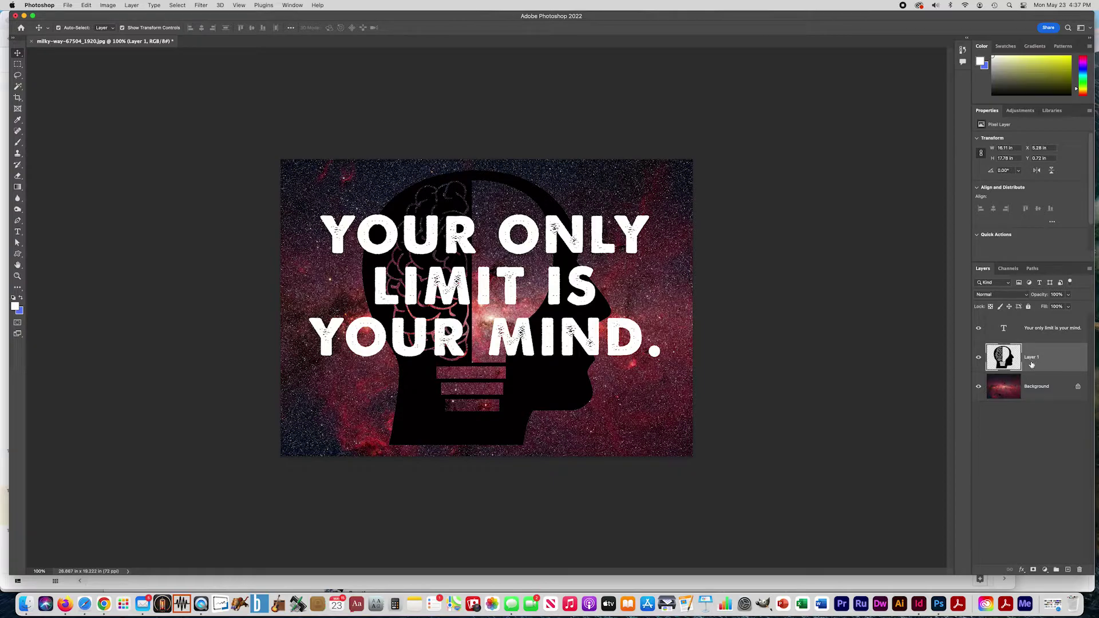
# Scale the head silhouette to about 63% and place it at the poster's bottom centre.
pyautogui.press('super+t')
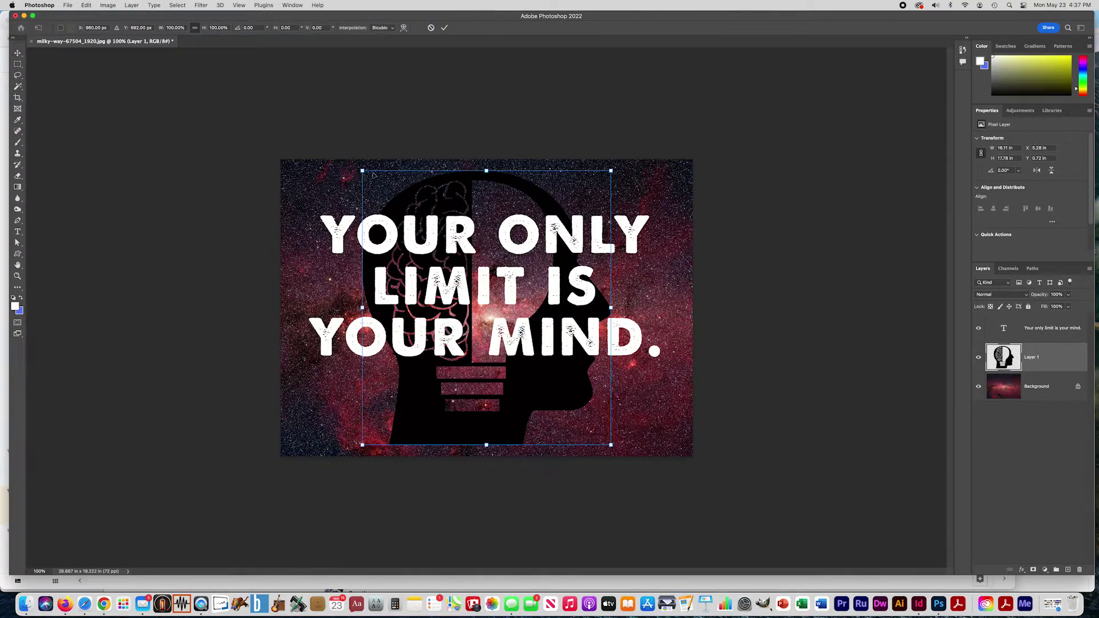
pyautogui.moveTo(363, 170); pyautogui.dragTo(487, 309)
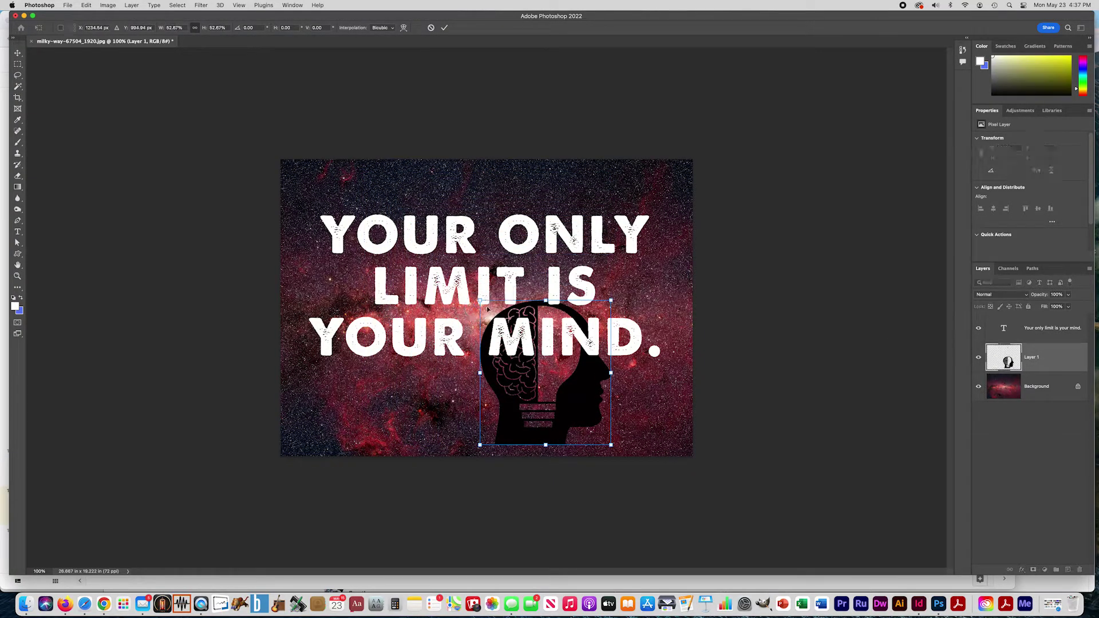
pyautogui.moveTo(503, 365); pyautogui.dragTo(447, 380)
pyautogui.press('Return')
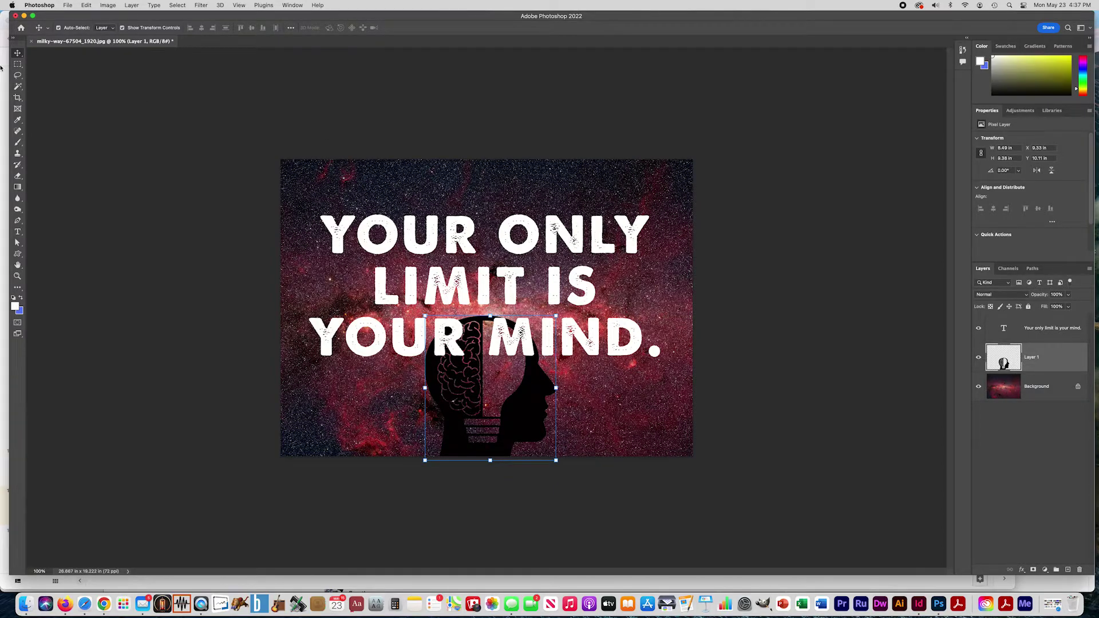
# Select the quote's text layer and drag the quote up over the head's crown.
pyautogui.click(1031, 334)
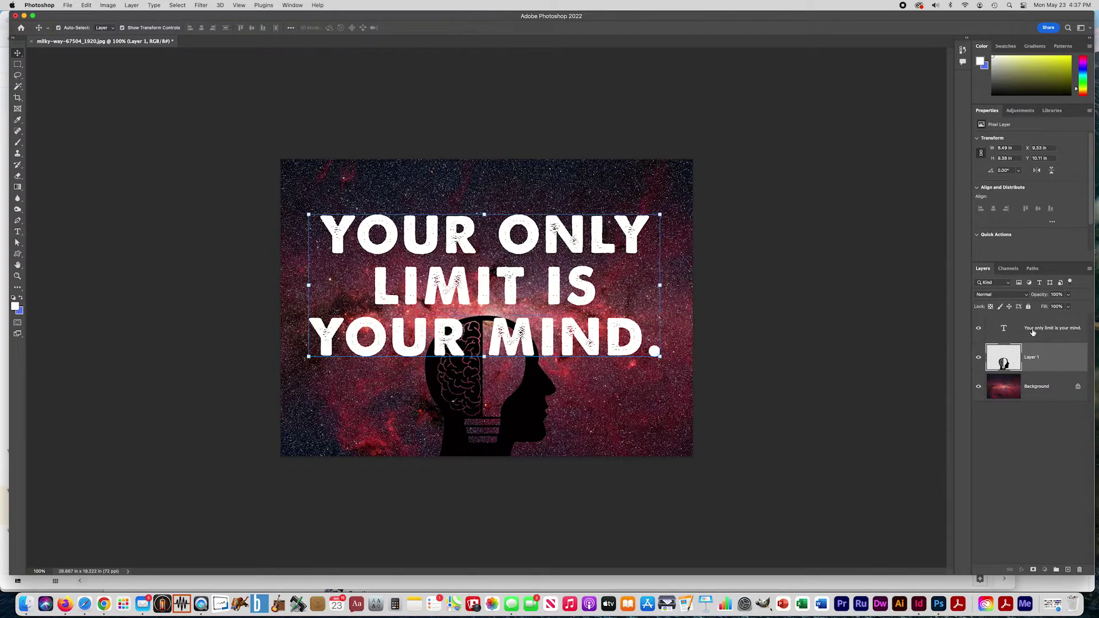
pyautogui.moveTo(616, 346); pyautogui.dragTo(614, 324)
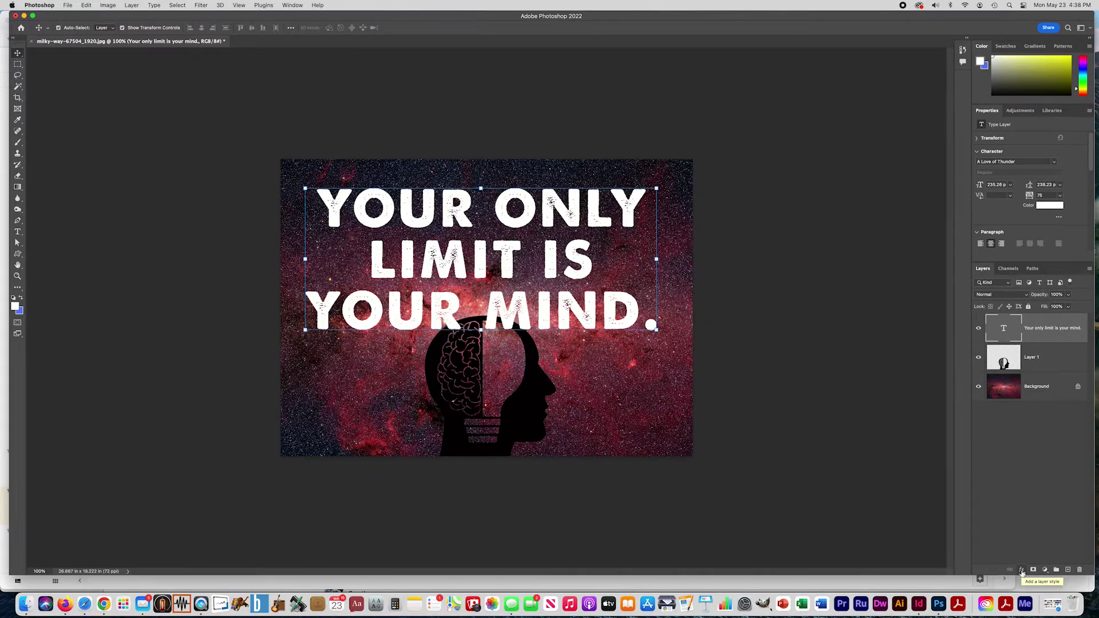
# Open the quote's Layer Style settings and enable a Stroke effect.
pyautogui.click(131, 5)
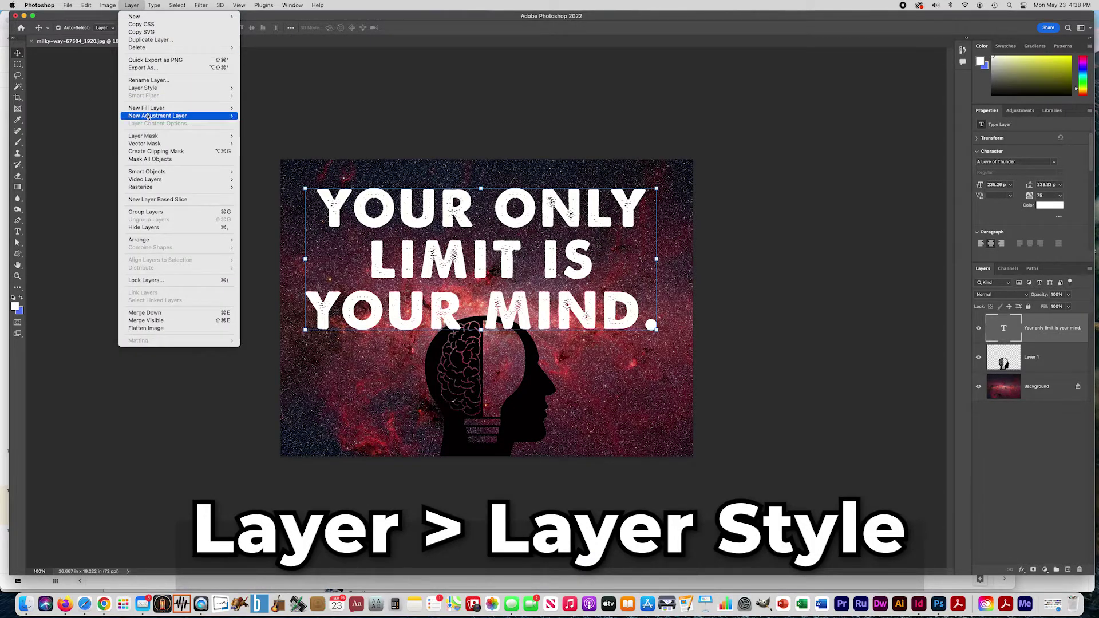
pyautogui.moveTo(182, 91)
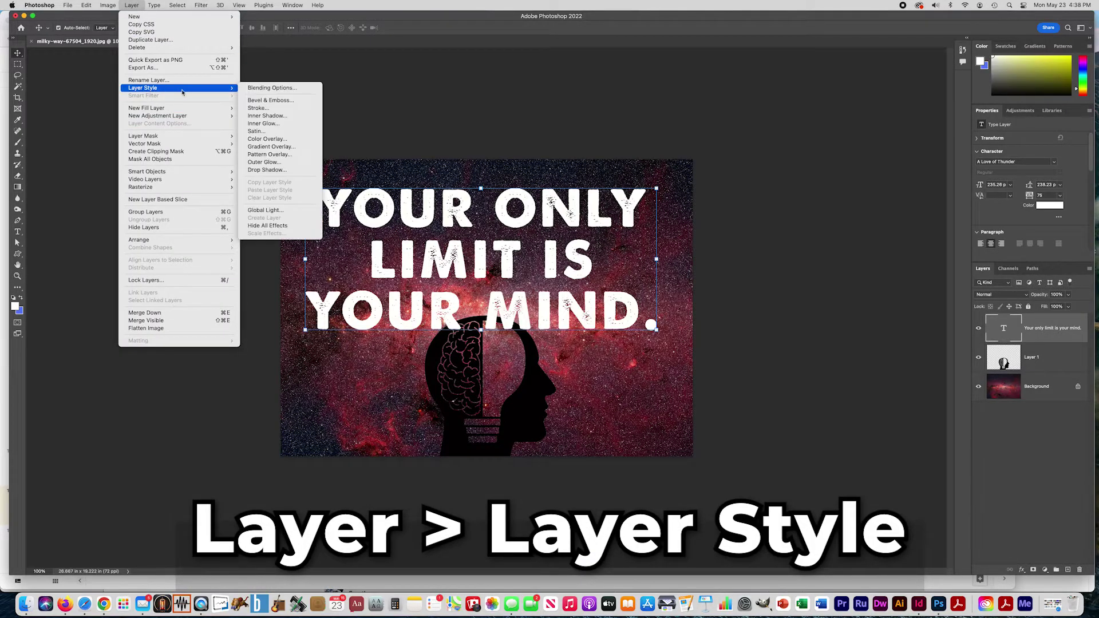
pyautogui.click(267, 89)
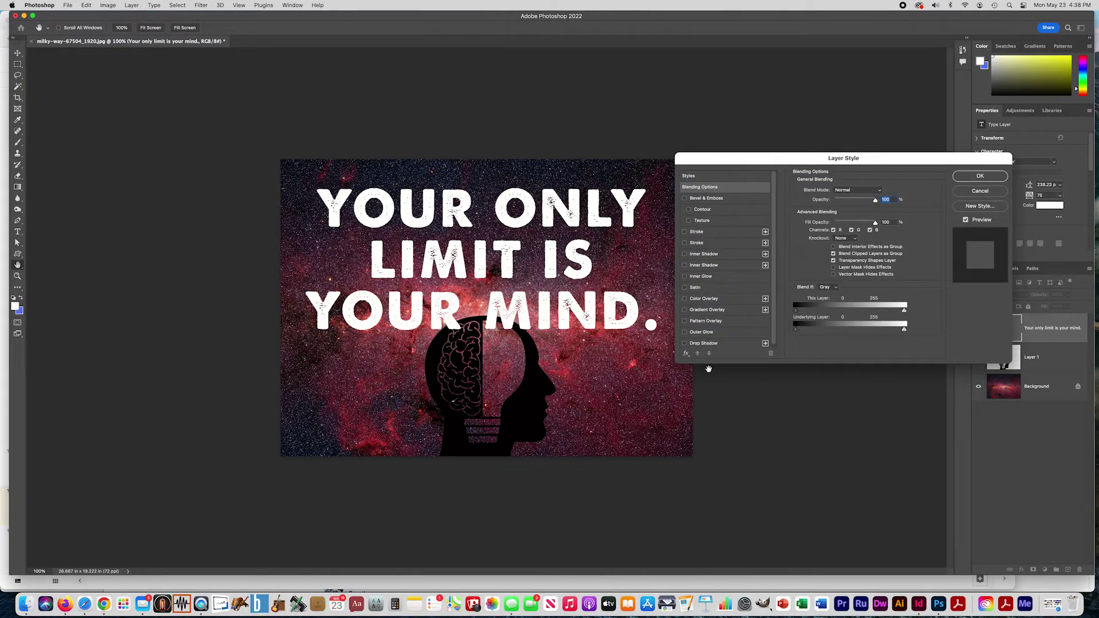
pyautogui.click(684, 232)
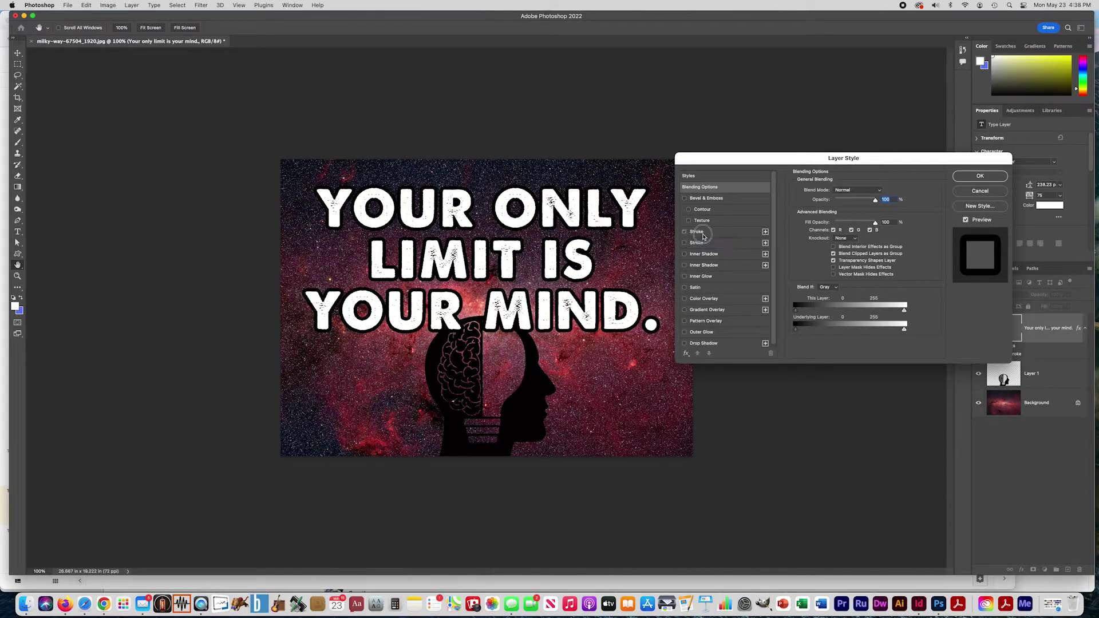
pyautogui.click(703, 232)
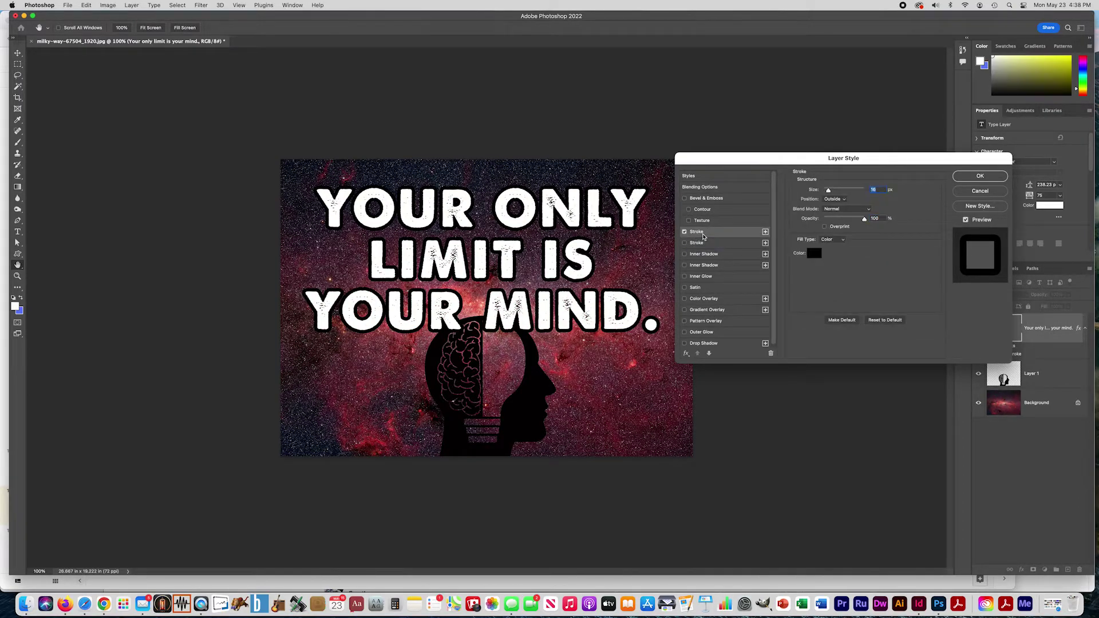
pyautogui.click(685, 231)
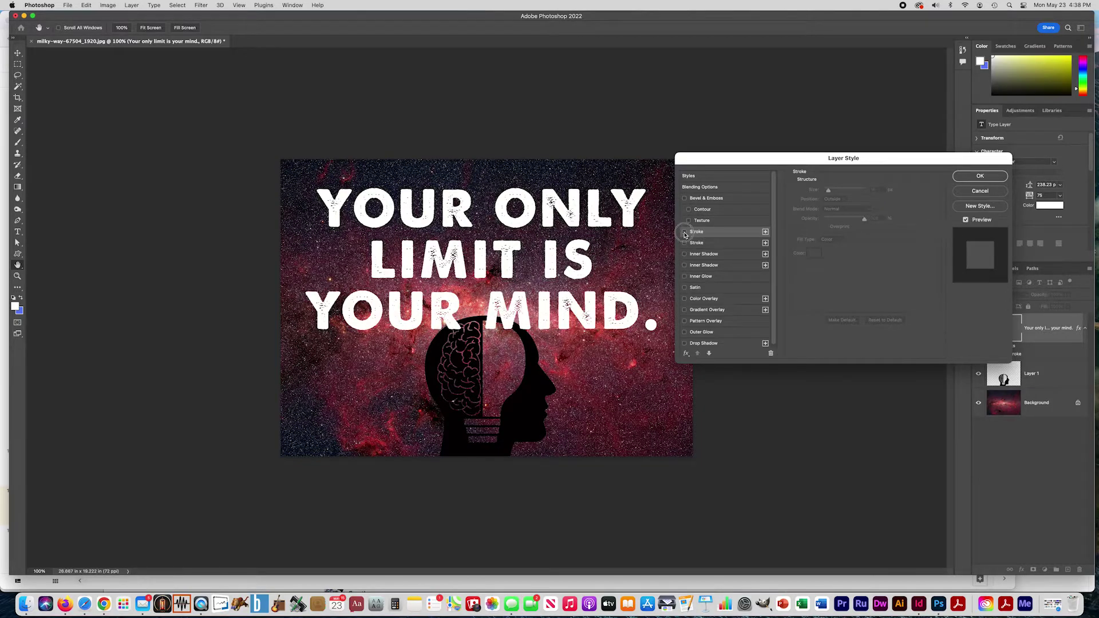
pyautogui.click(685, 231)
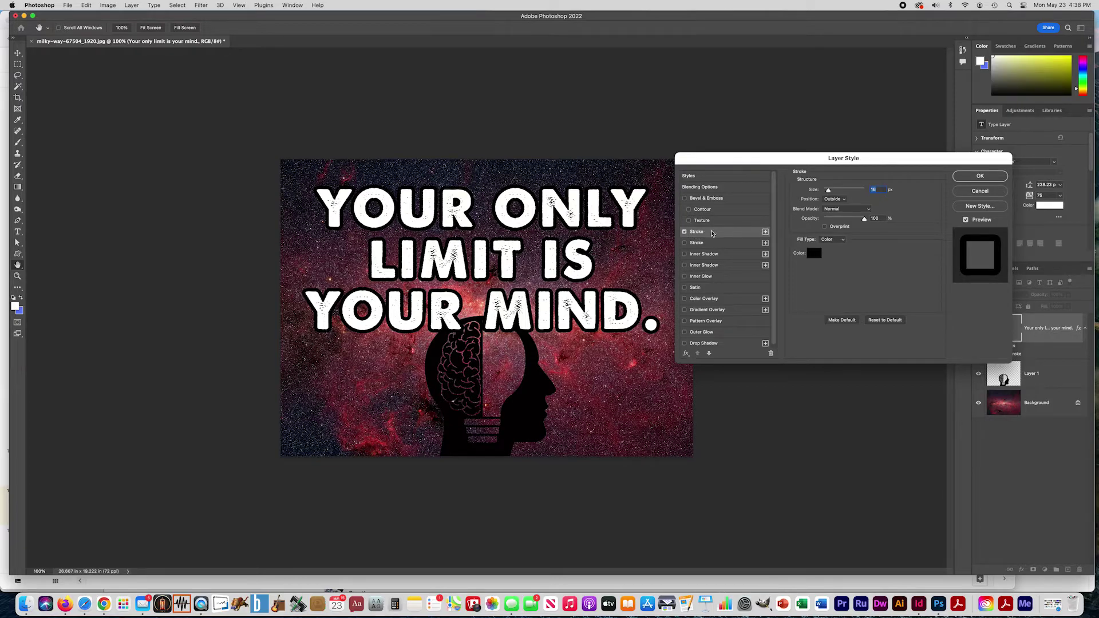
# Make the stroke black, positioned Outside, about 24 px thick, and apply it.
pyautogui.press('BackSpace')
pyautogui.click(814, 253)
pyautogui.moveTo(809, 250); pyautogui.dragTo(822, 185)
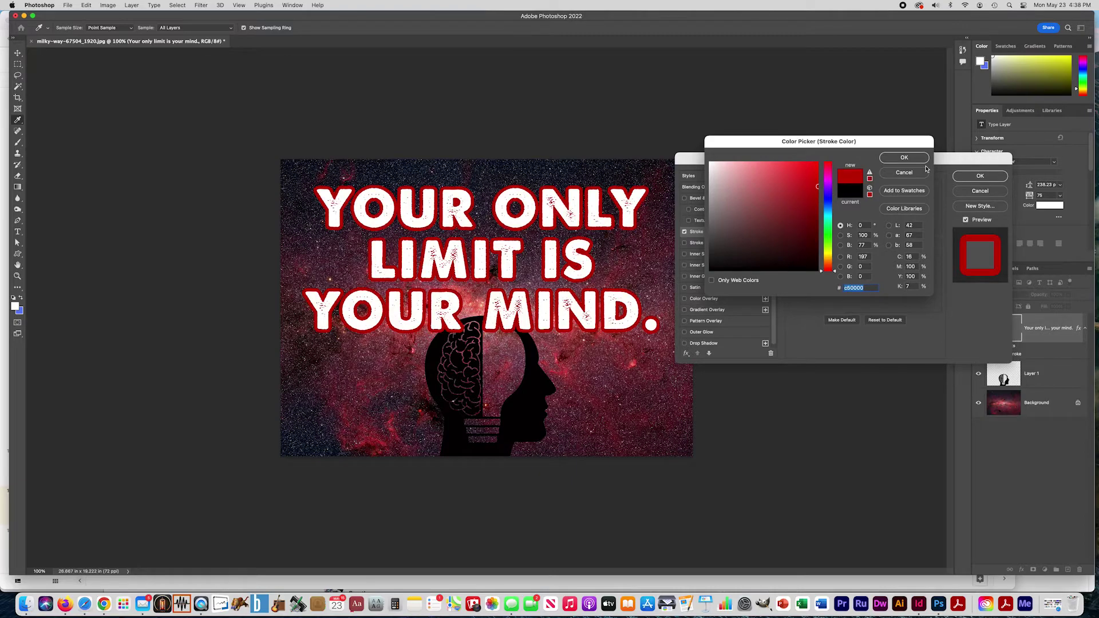
pyautogui.click(827, 201)
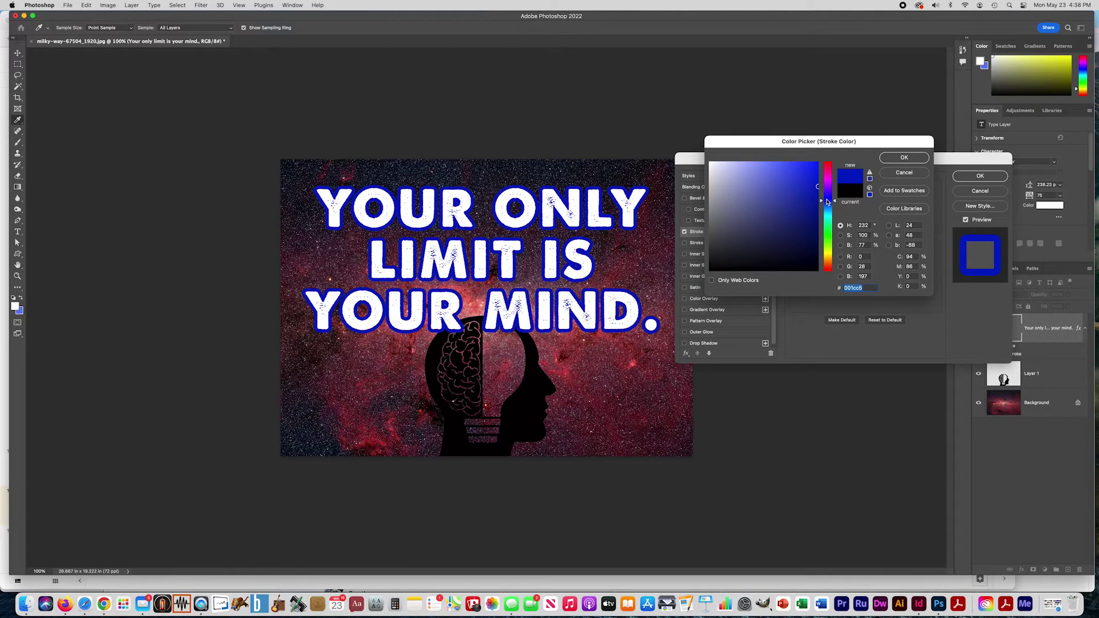
pyautogui.moveTo(806, 198); pyautogui.dragTo(818, 272)
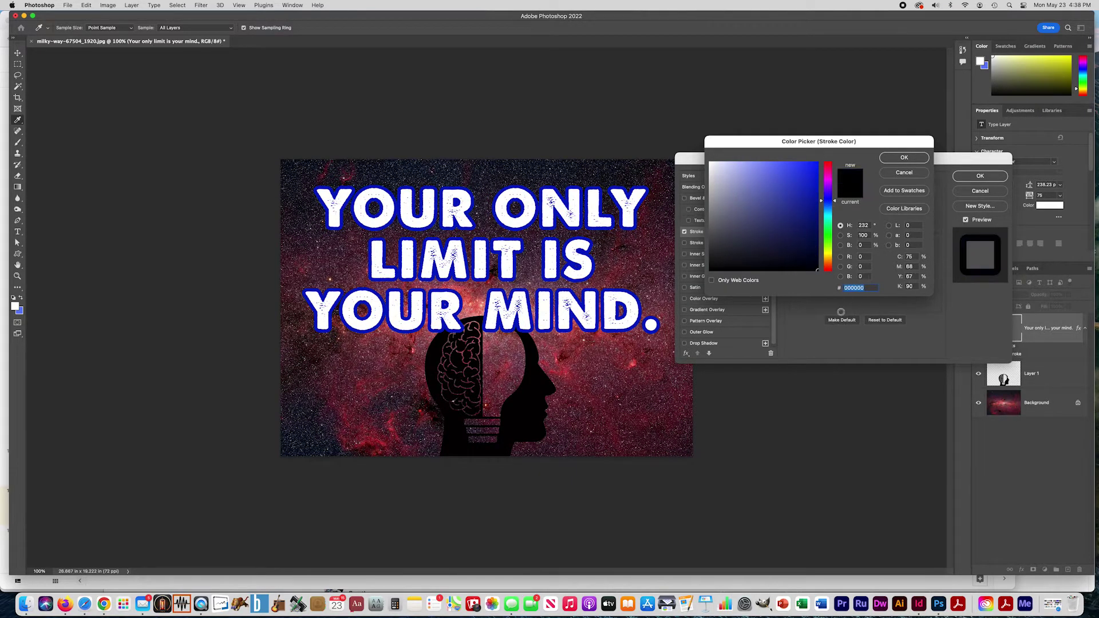
pyautogui.click(899, 162)
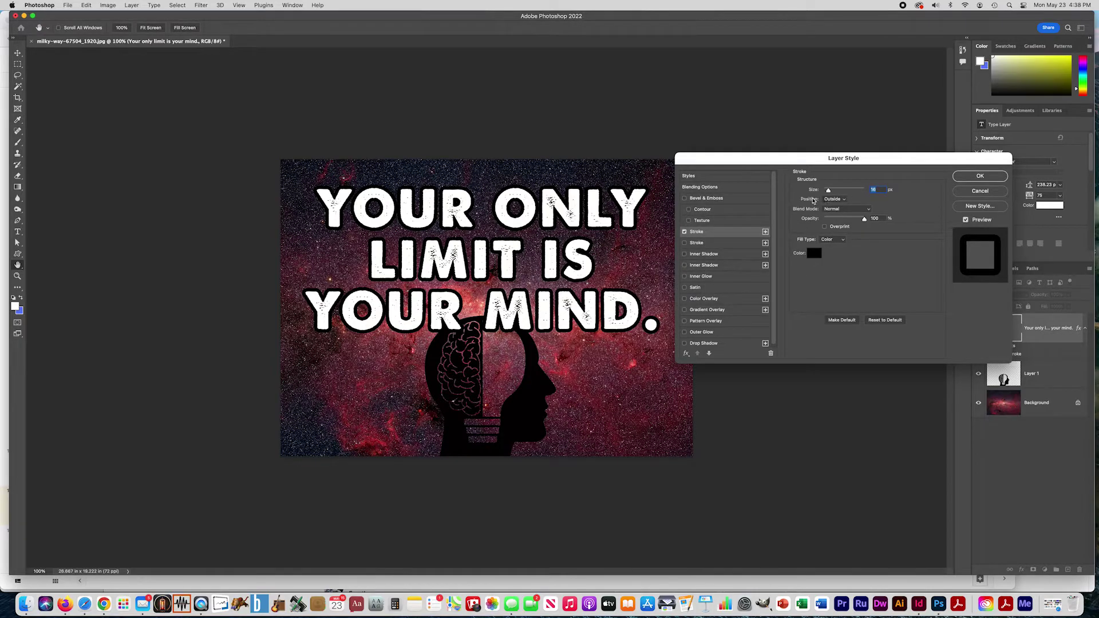
pyautogui.click(830, 200)
pyautogui.click(831, 201)
pyautogui.moveTo(829, 190)
pyautogui.mouseDown()
pyautogui.moveTo(846, 193)
pyautogui.moveTo(831, 195)
pyautogui.mouseUp()
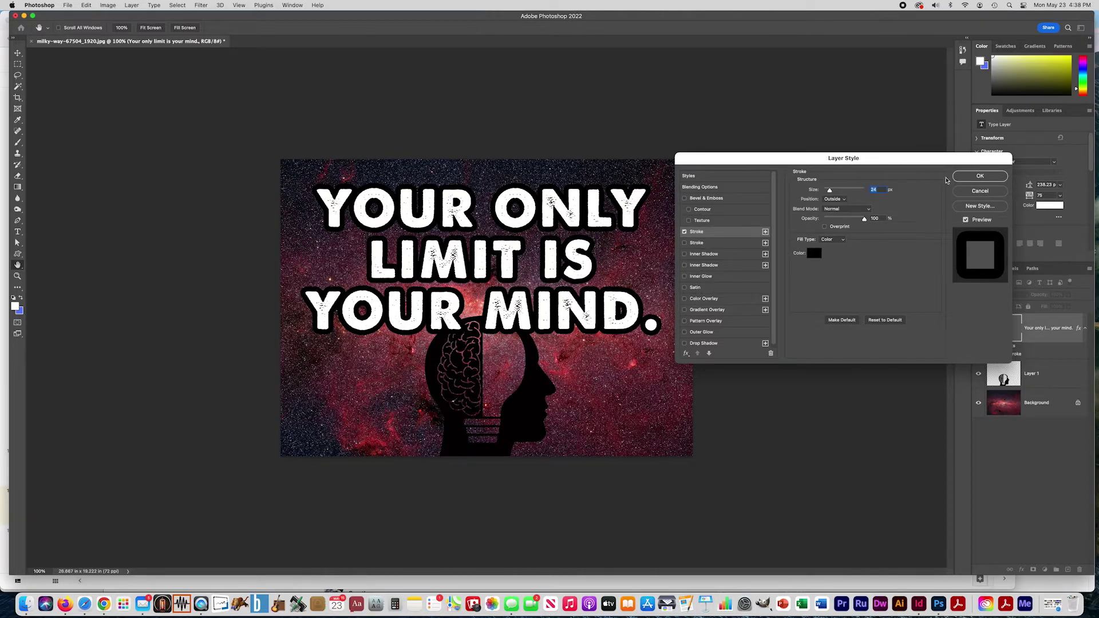
pyautogui.click(964, 177)
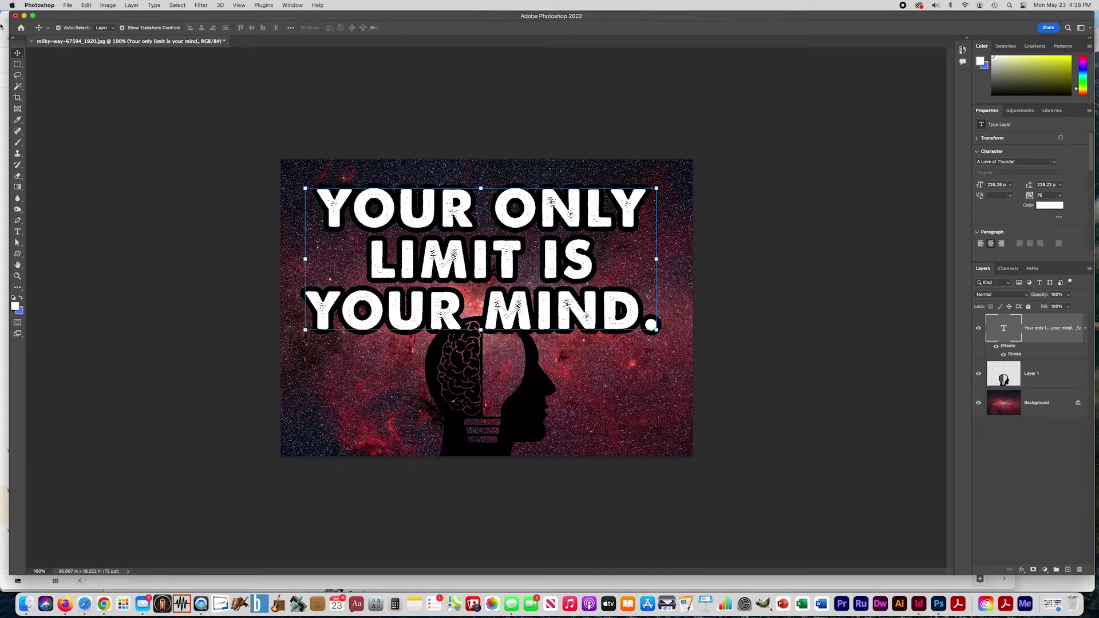
pyautogui.click(212, 114)
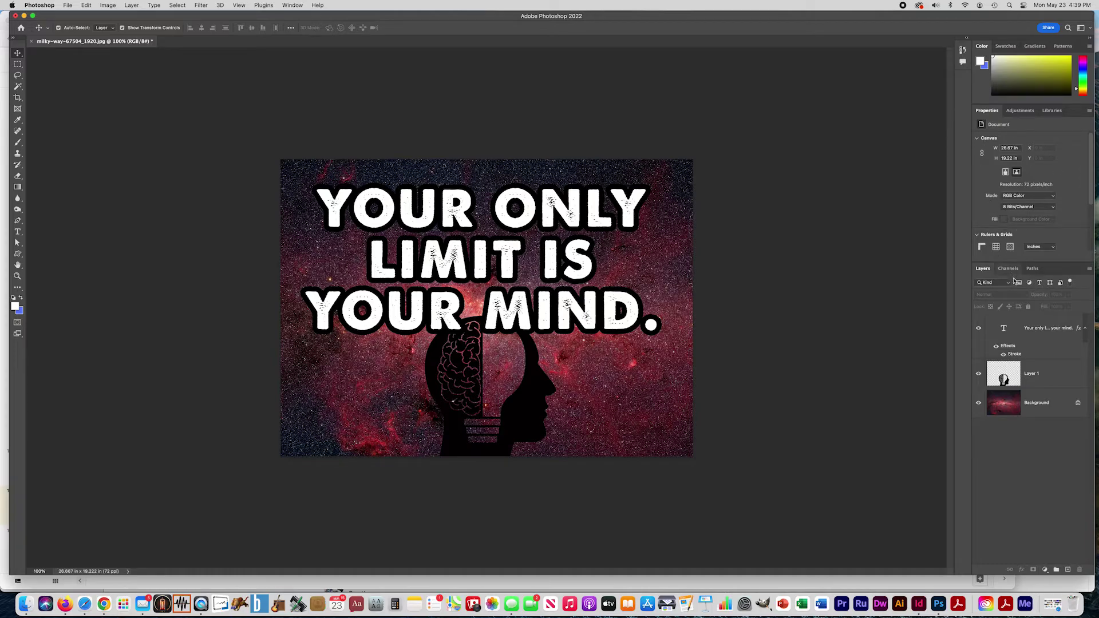
pyautogui.click(1038, 331)
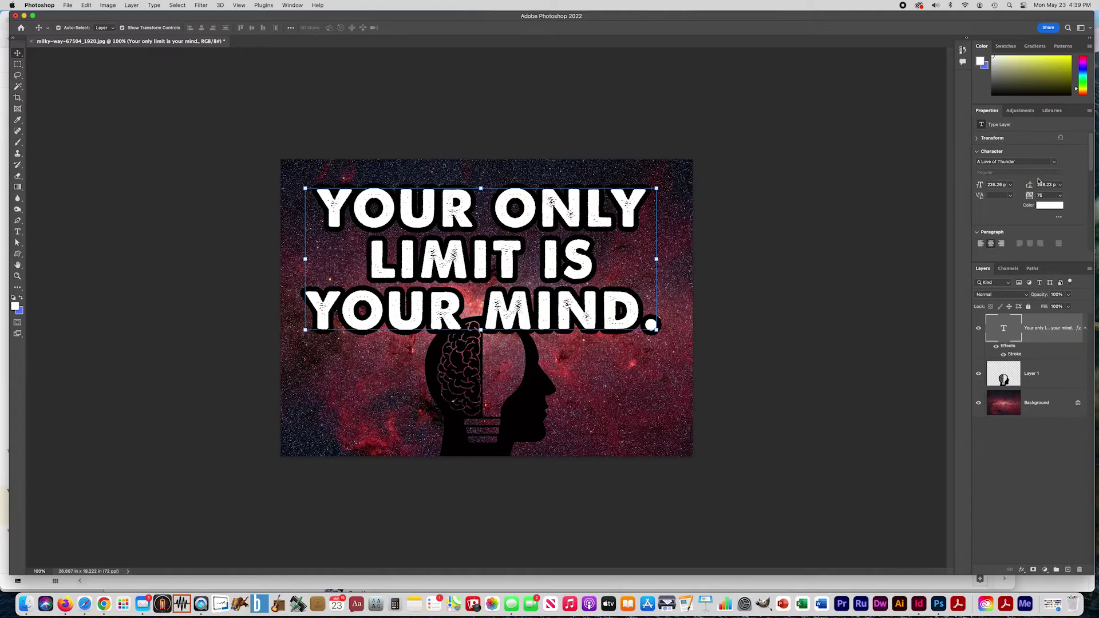
pyautogui.click(1042, 402)
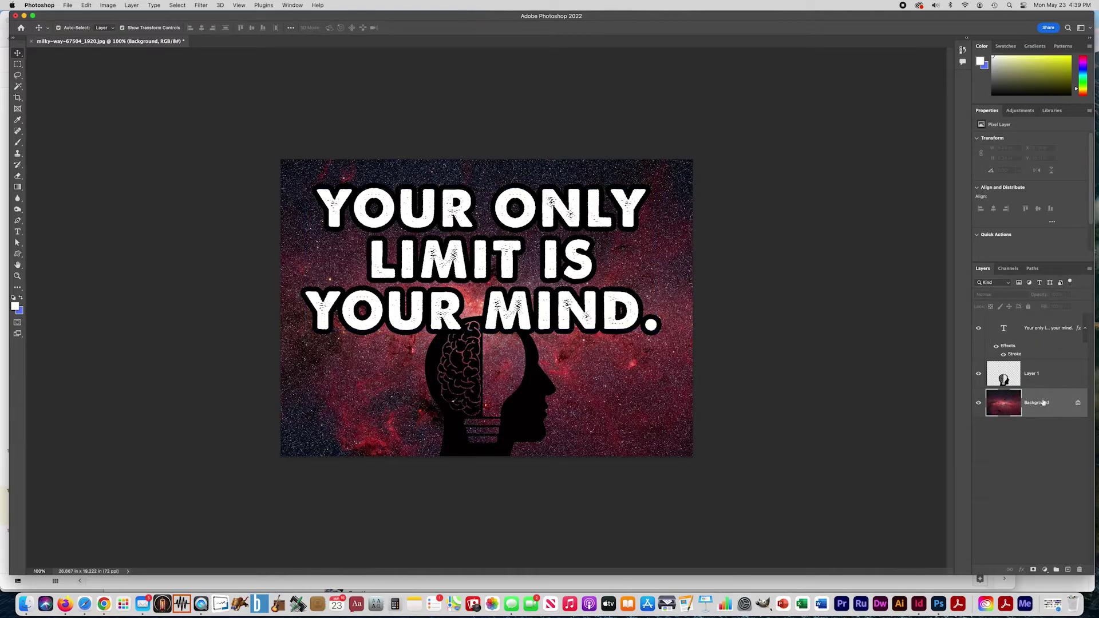
pyautogui.click(1032, 333)
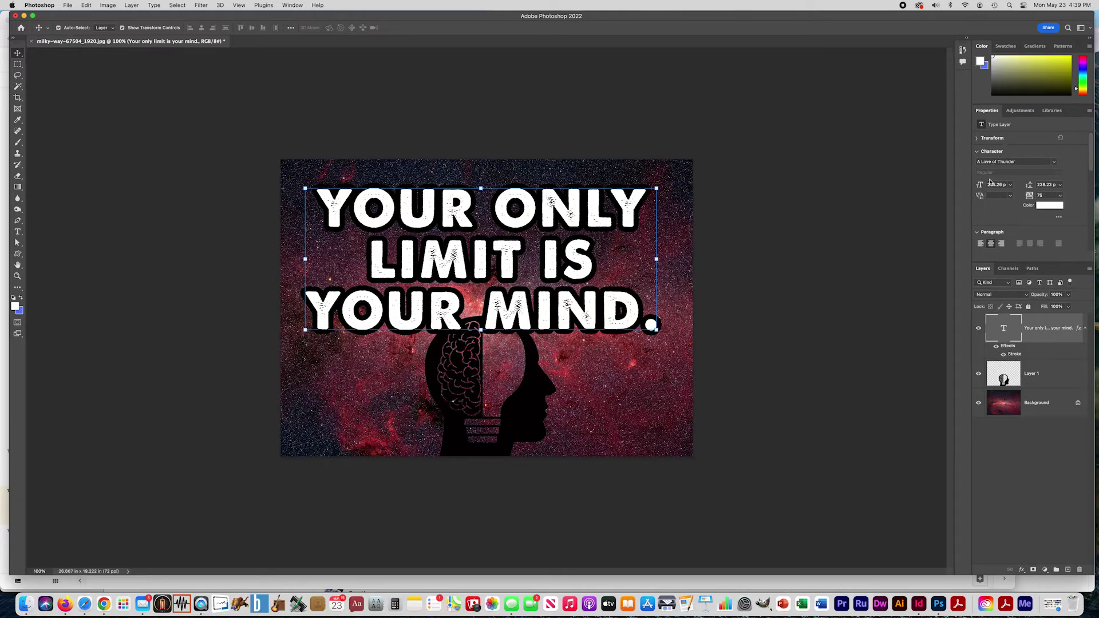
pyautogui.click(1045, 207)
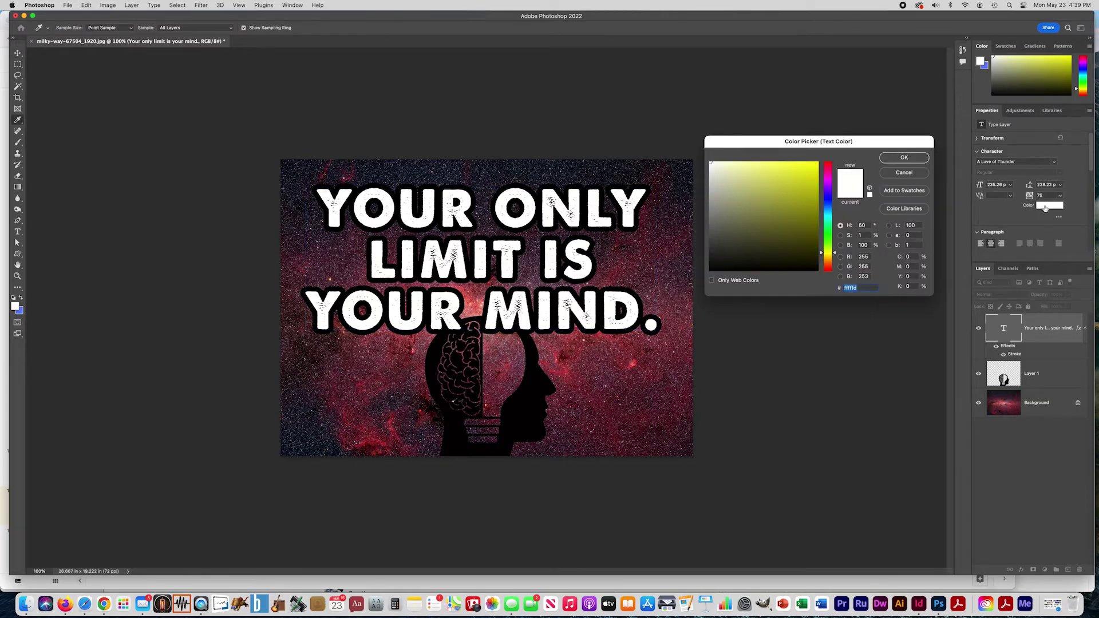
pyautogui.moveTo(788, 201); pyautogui.dragTo(830, 158)
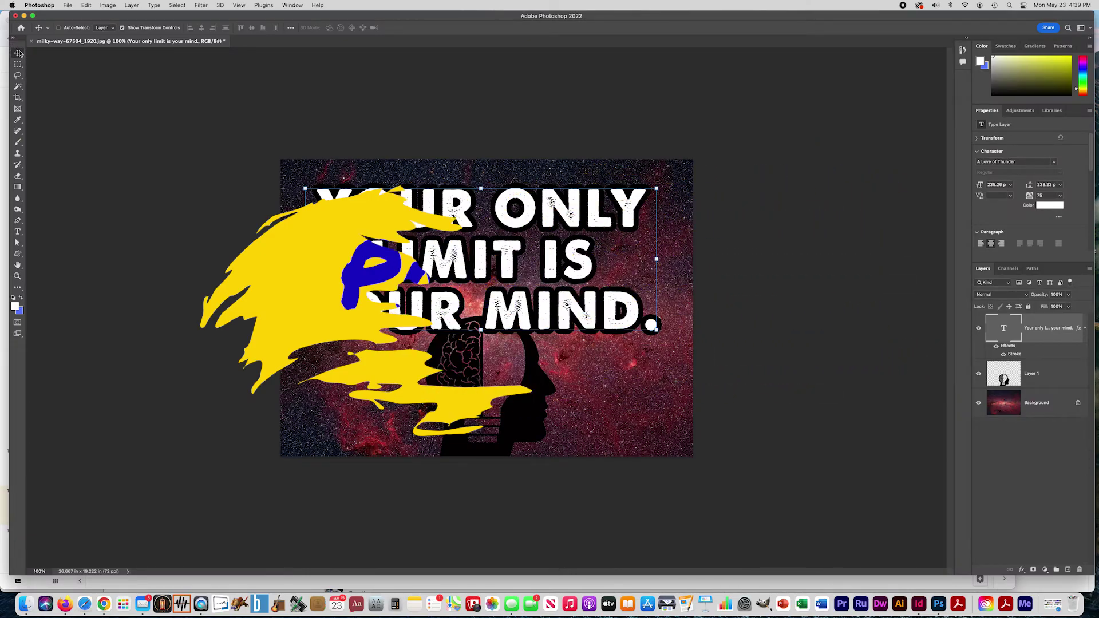
pyautogui.click(68, 4)
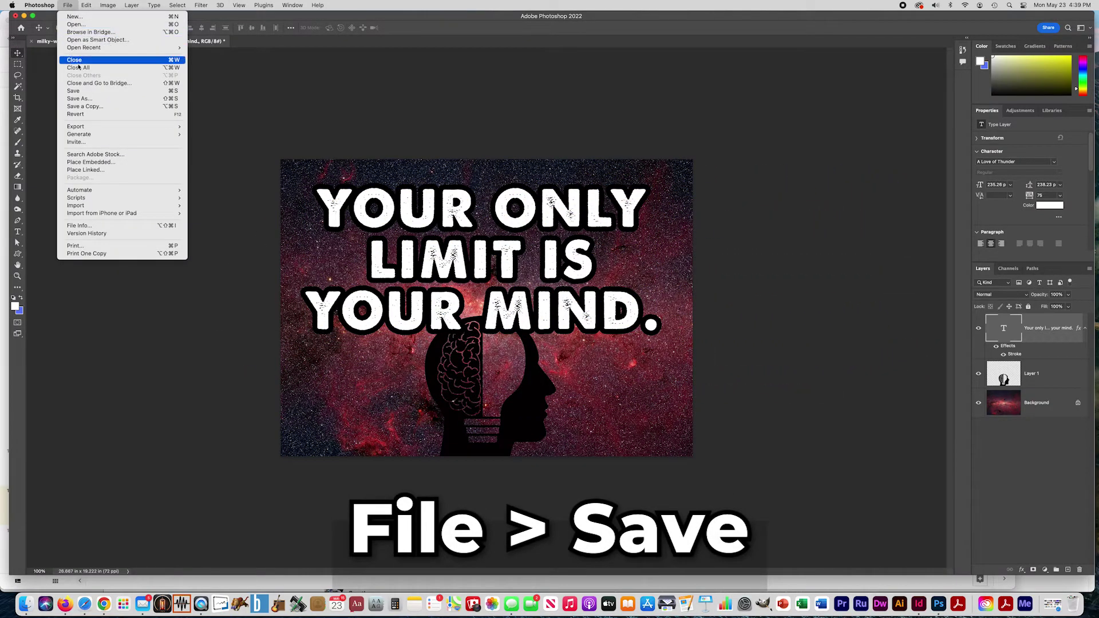
# Save the poster as MindPoster.psd on the Desktop with maximized compatibility.
pyautogui.click(81, 95)
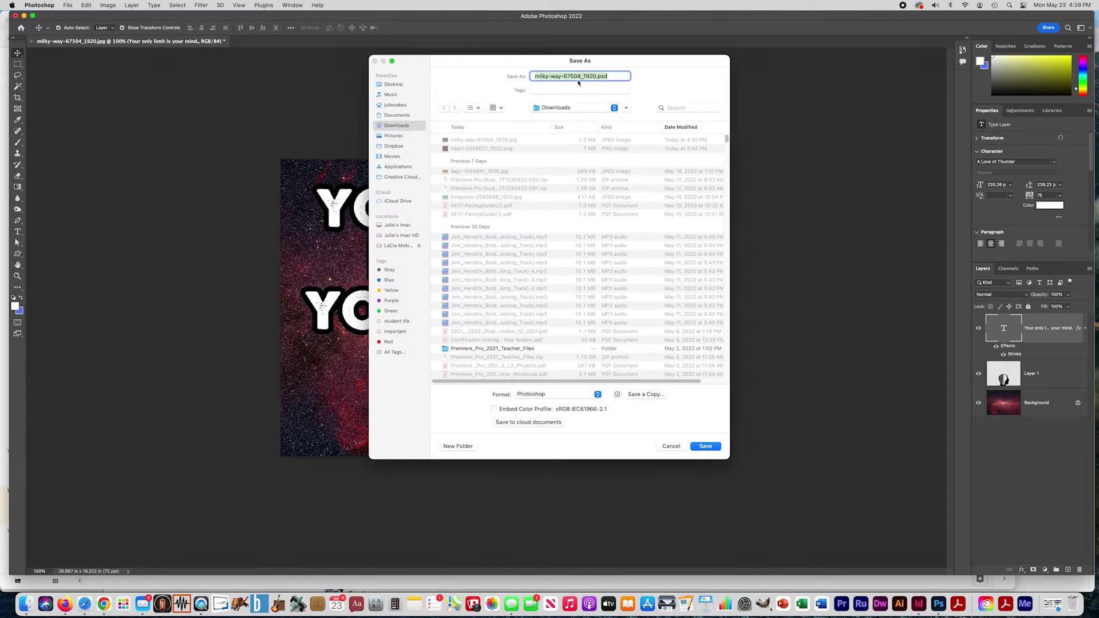
pyautogui.write('MindPoster')
pyautogui.click(396, 84)
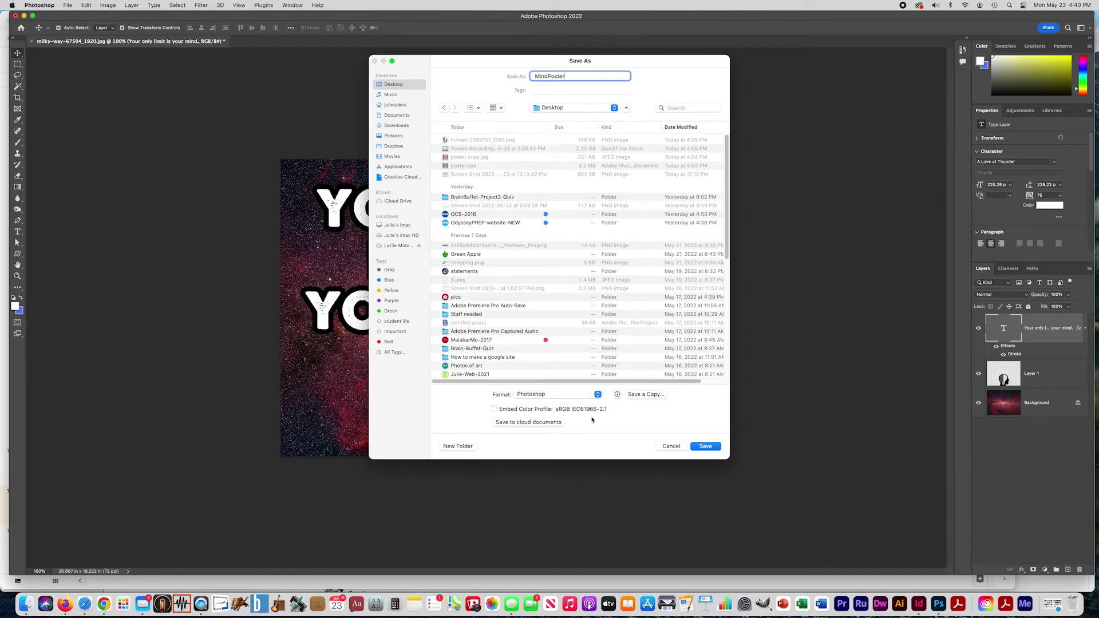
pyautogui.click(709, 450)
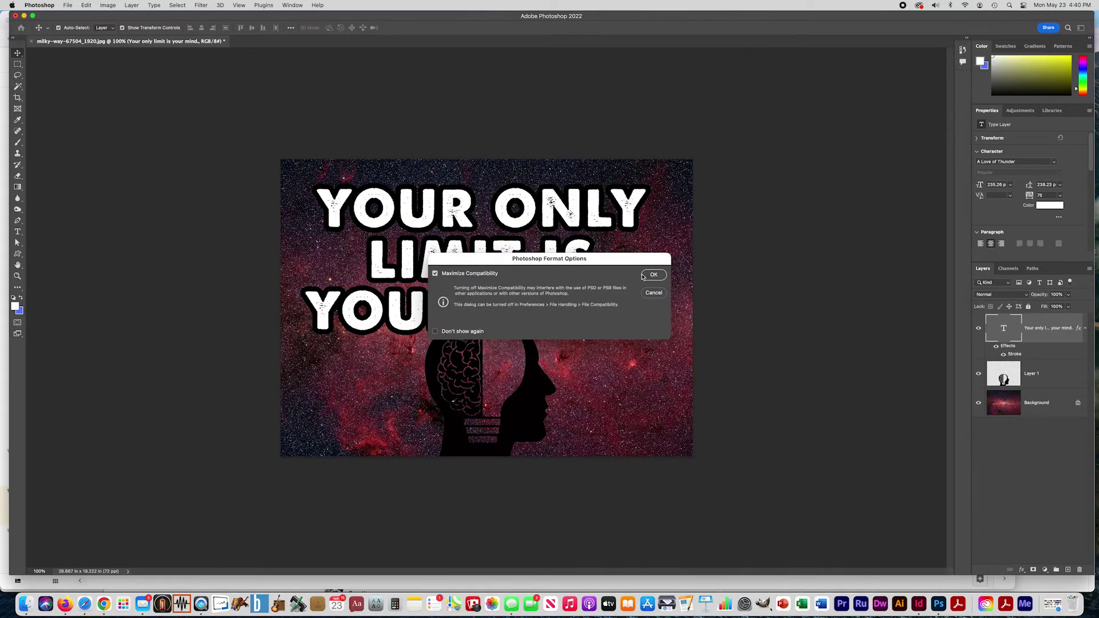
pyautogui.click(648, 277)
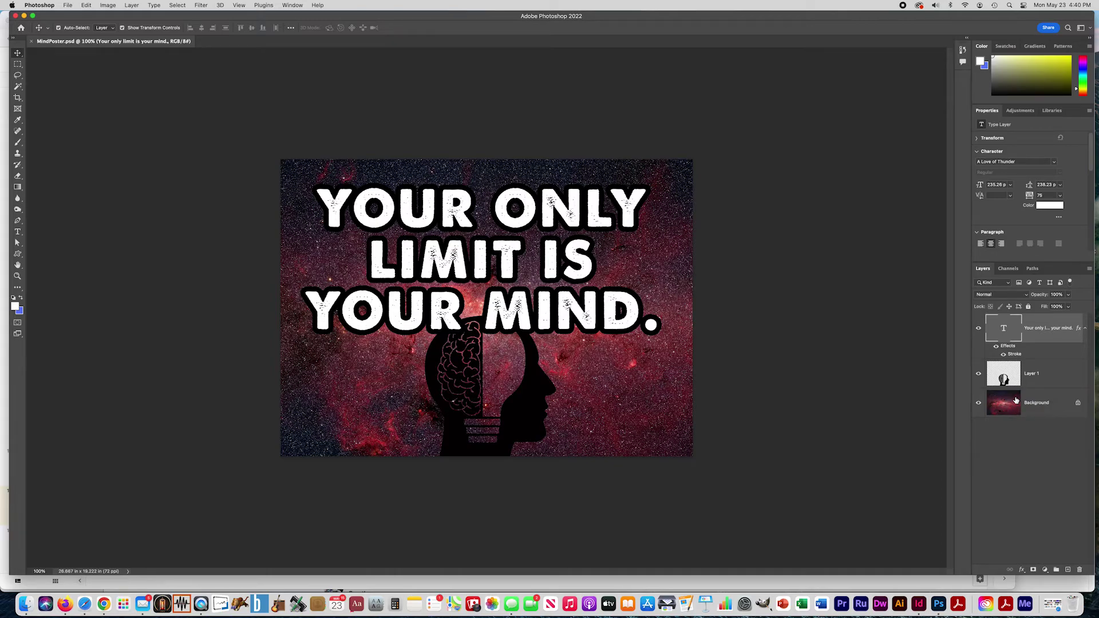
# Save a JPEG copy of the poster as MindPoster copy.jpg on the Desktop at quality 7.
pyautogui.click(70, 5)
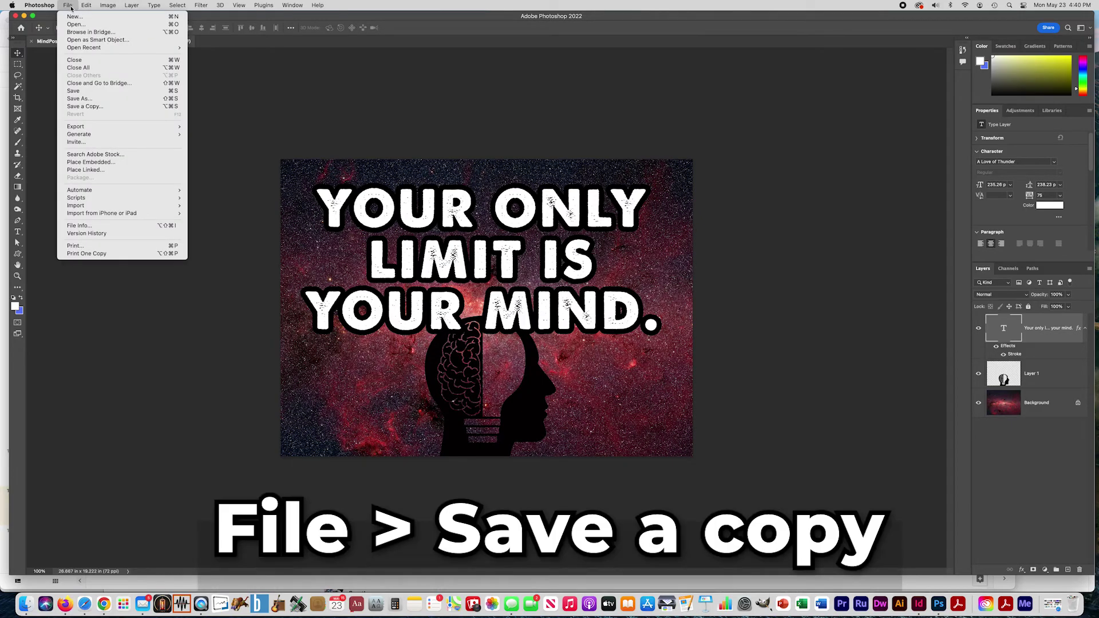
pyautogui.click(93, 107)
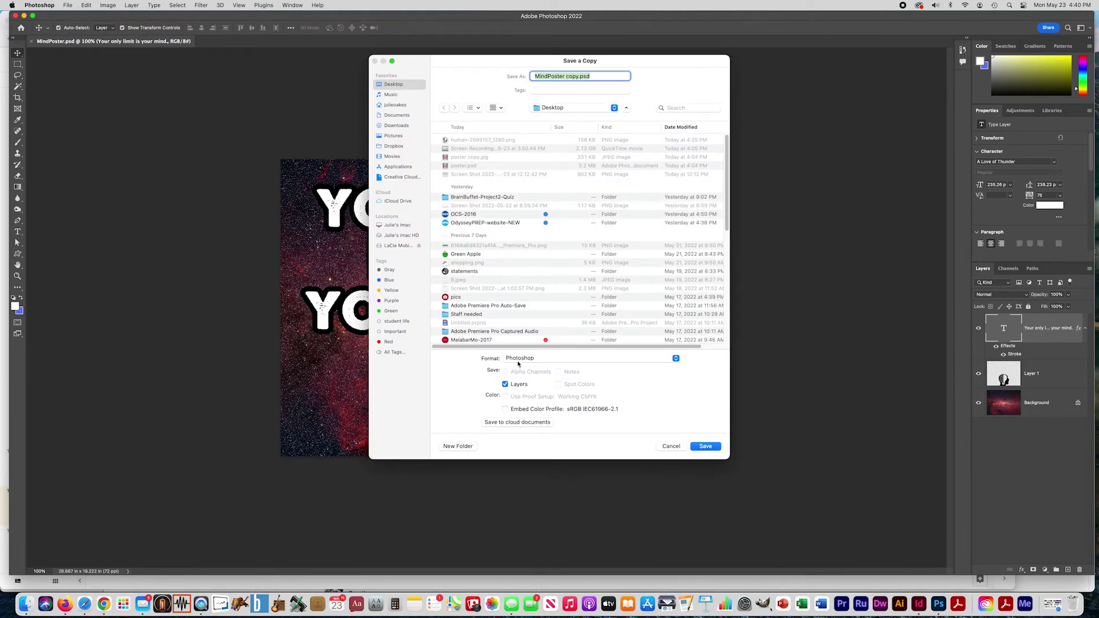
pyautogui.click(518, 364)
pyautogui.click(522, 424)
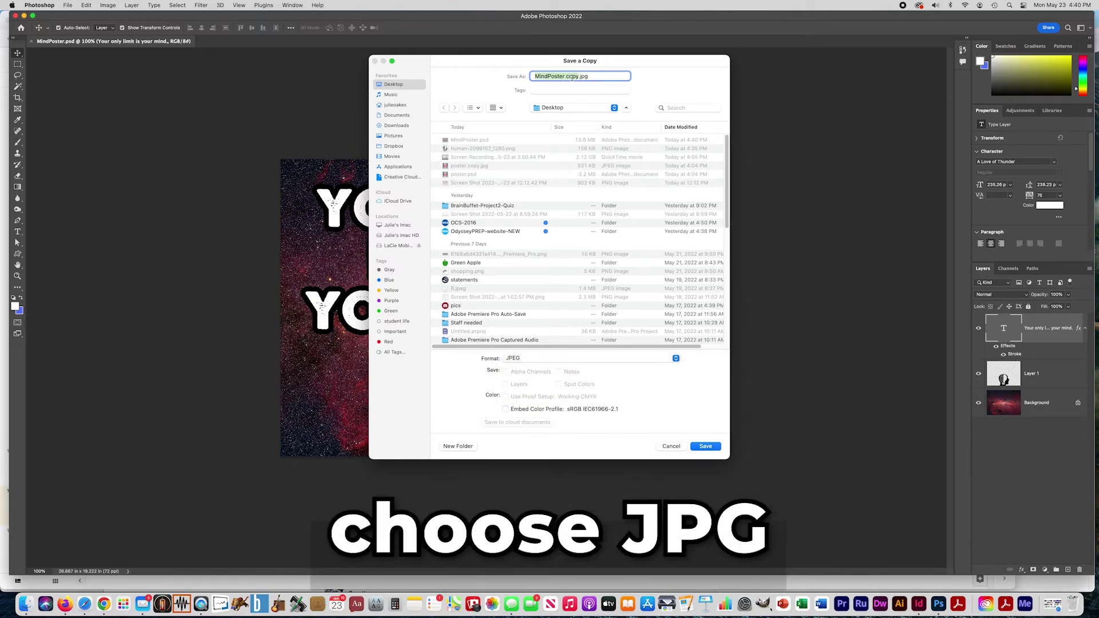
pyautogui.click(703, 446)
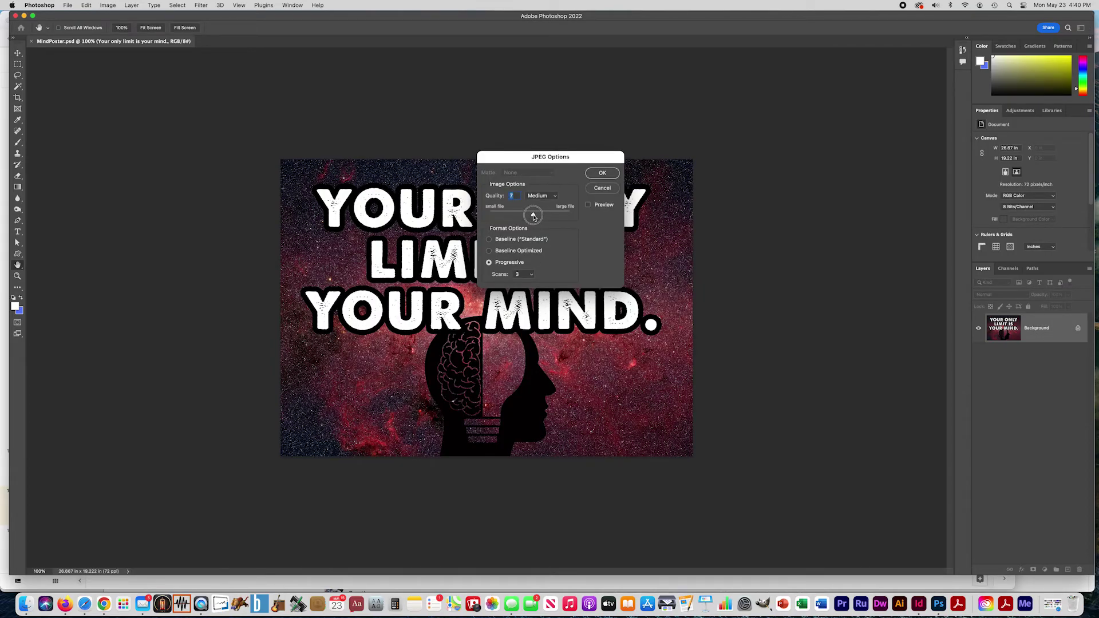
pyautogui.click(600, 174)
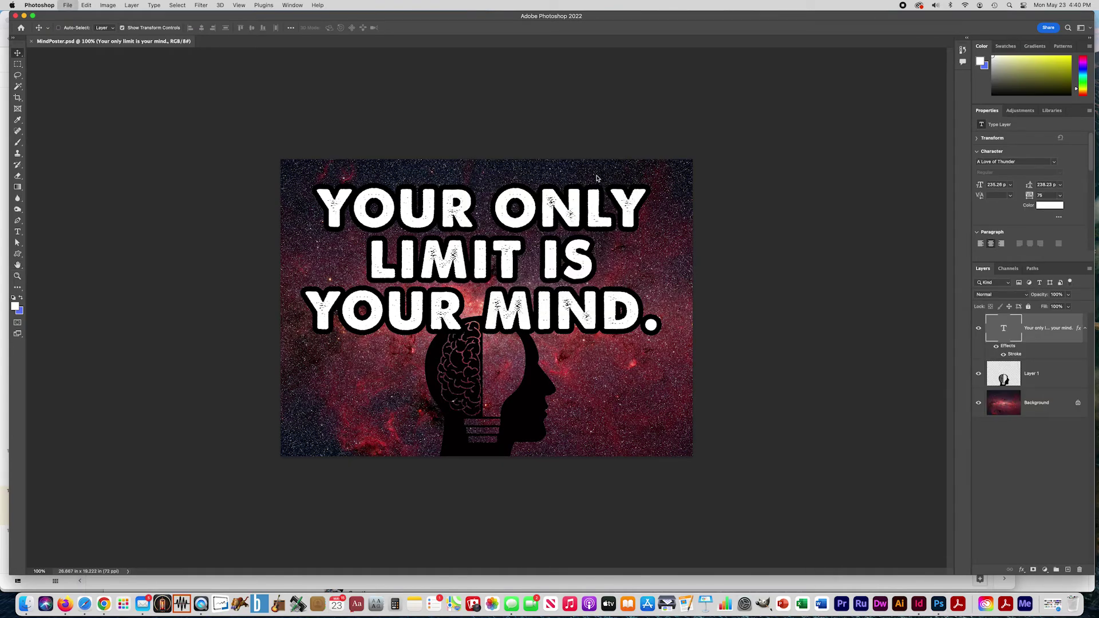
pyautogui.press('super+o')
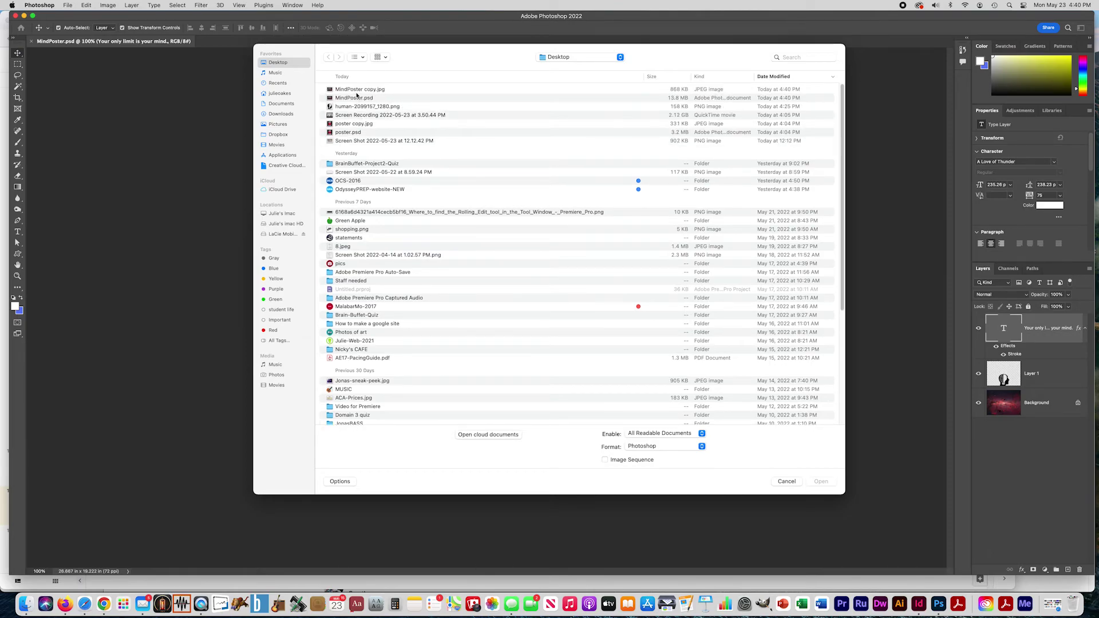
# Open MindPoster copy.jpg from the Desktop as a separate flattened document.
pyautogui.click(356, 89)
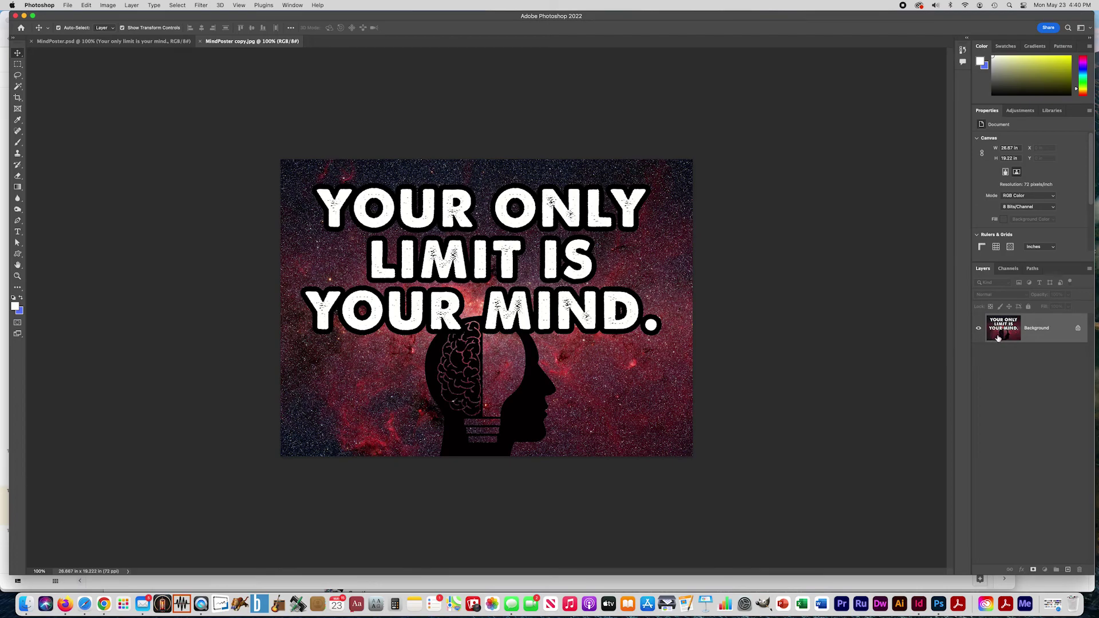
pyautogui.click(170, 42)
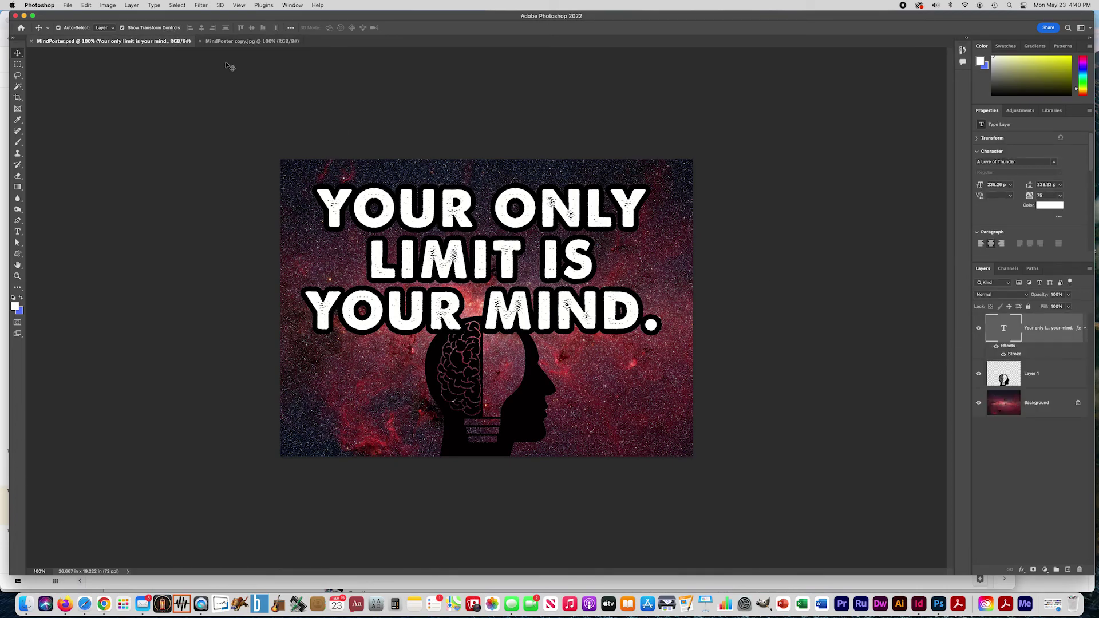
pyautogui.click(979, 328)
pyautogui.click(979, 329)
pyautogui.click(979, 375)
pyautogui.click(979, 374)
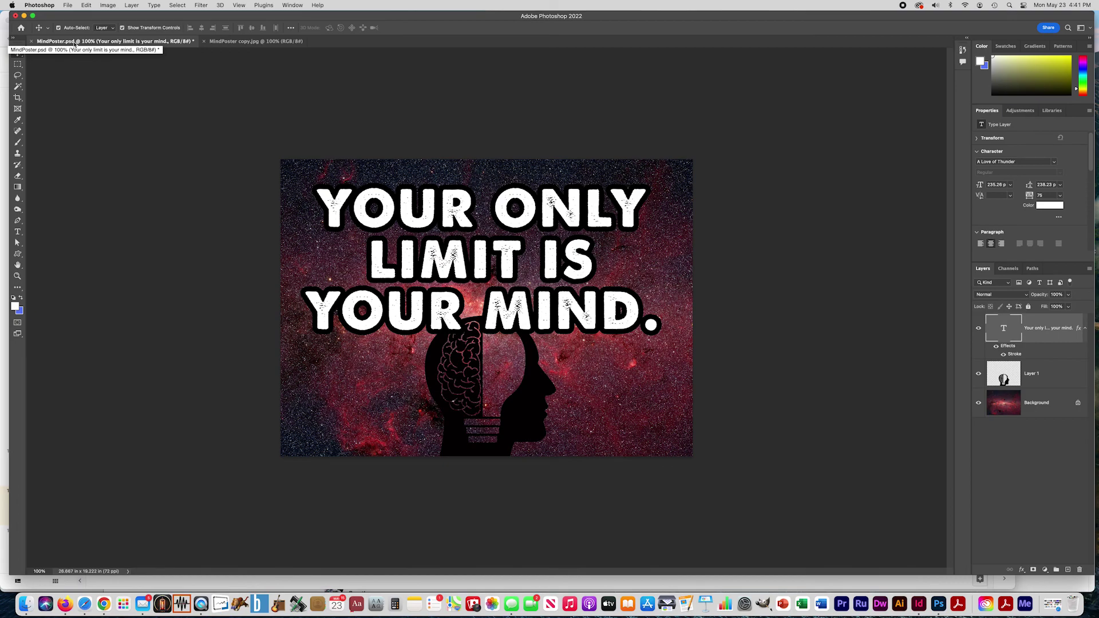
pyautogui.click(229, 42)
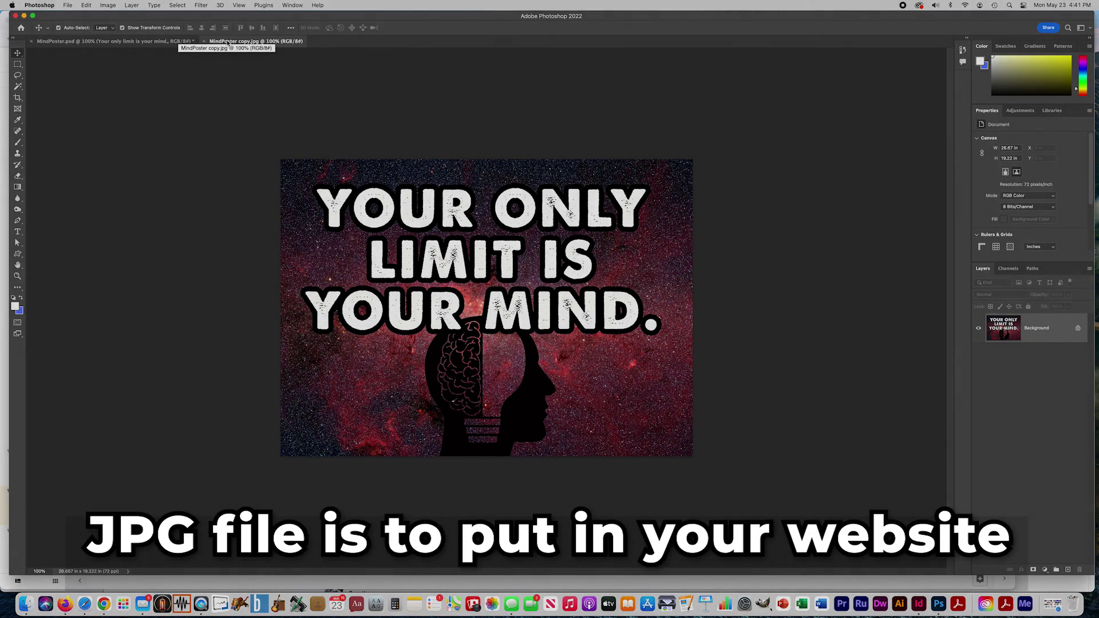